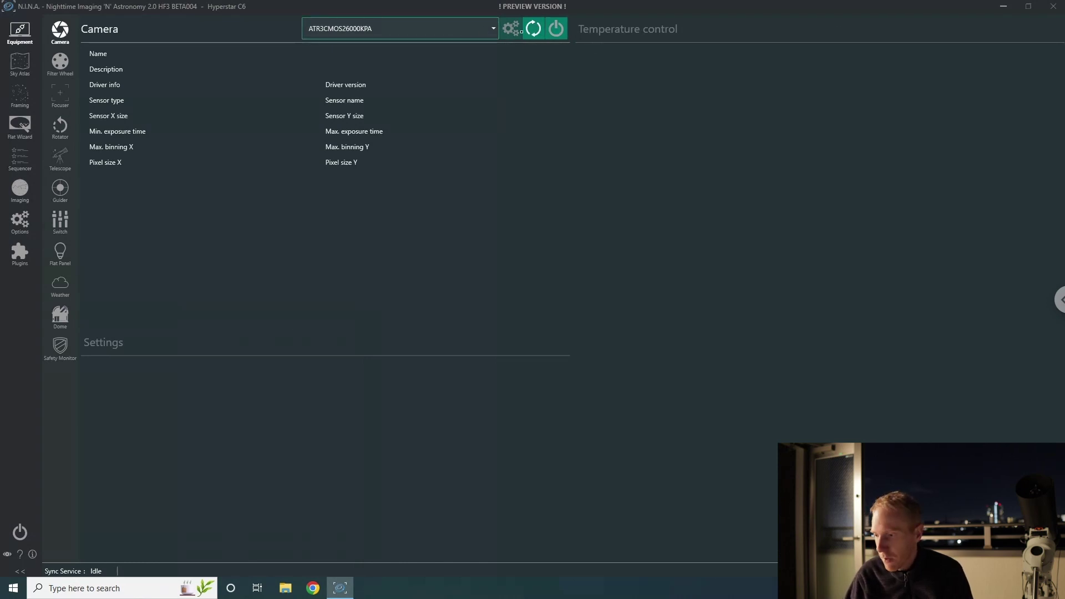
# Connect the ATR3CMOS26000KPA camera and start cooling it to the -10 °C target temperature
pyautogui.click(558, 30)
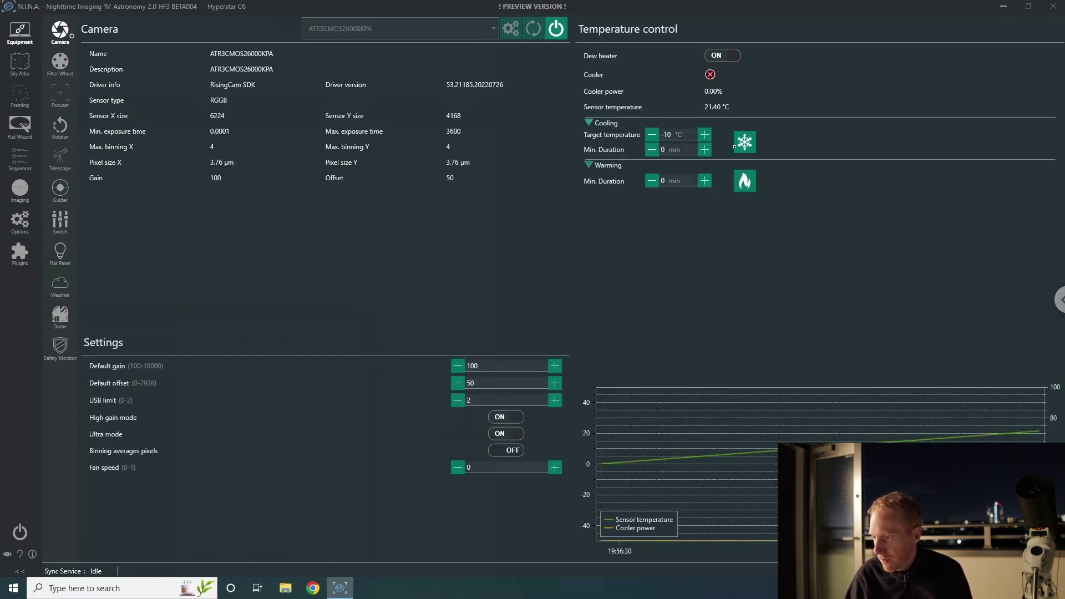
pyautogui.click(753, 143)
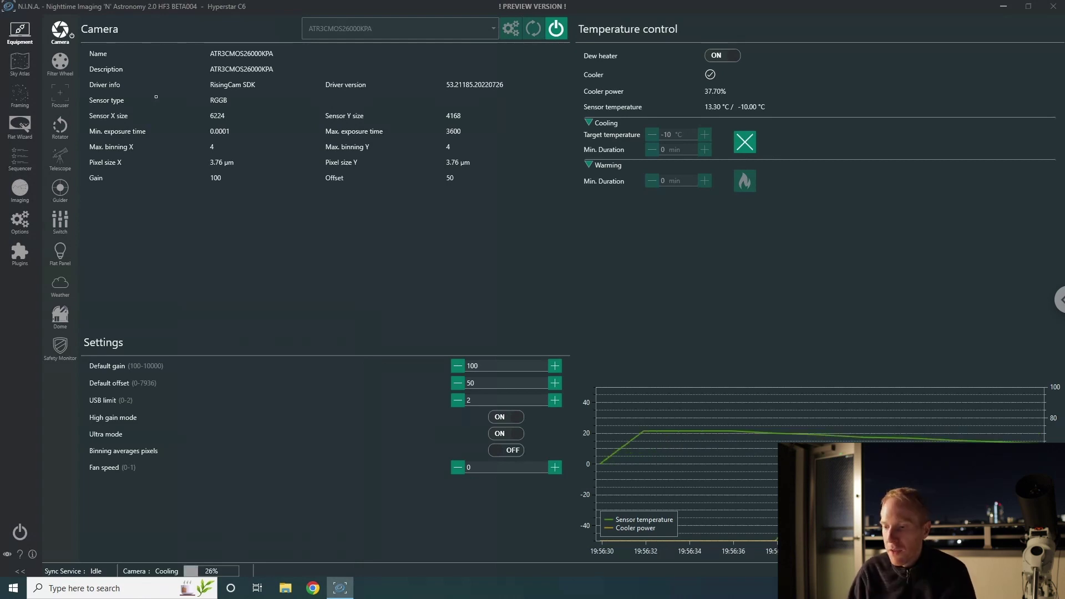
# Connect the manual filter wheel and change the active filter to Lextreme, confirming the manual filter change
pyautogui.click(60, 62)
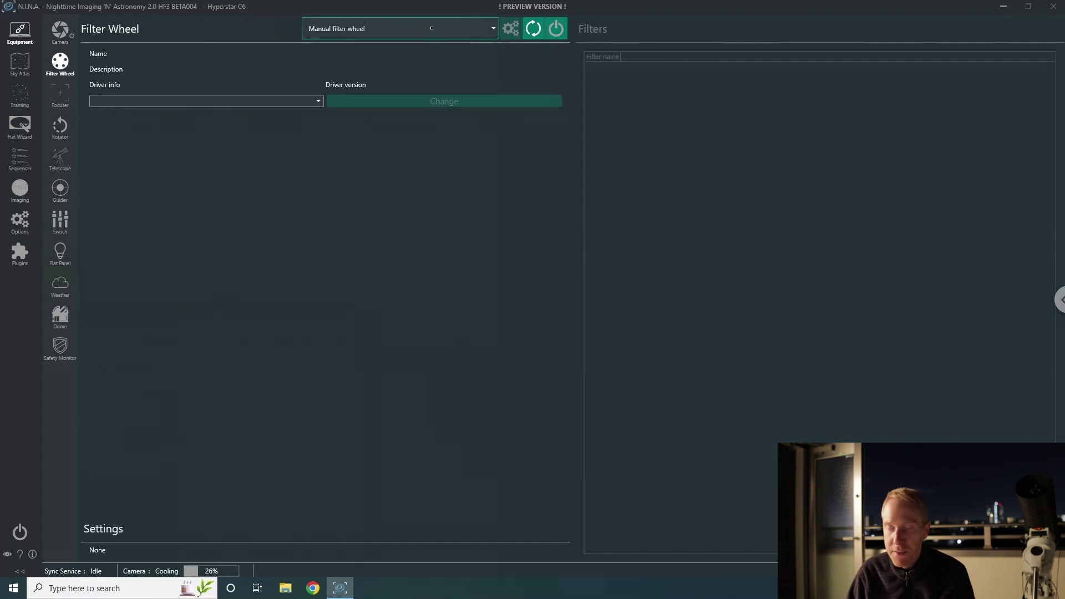
pyautogui.click(556, 29)
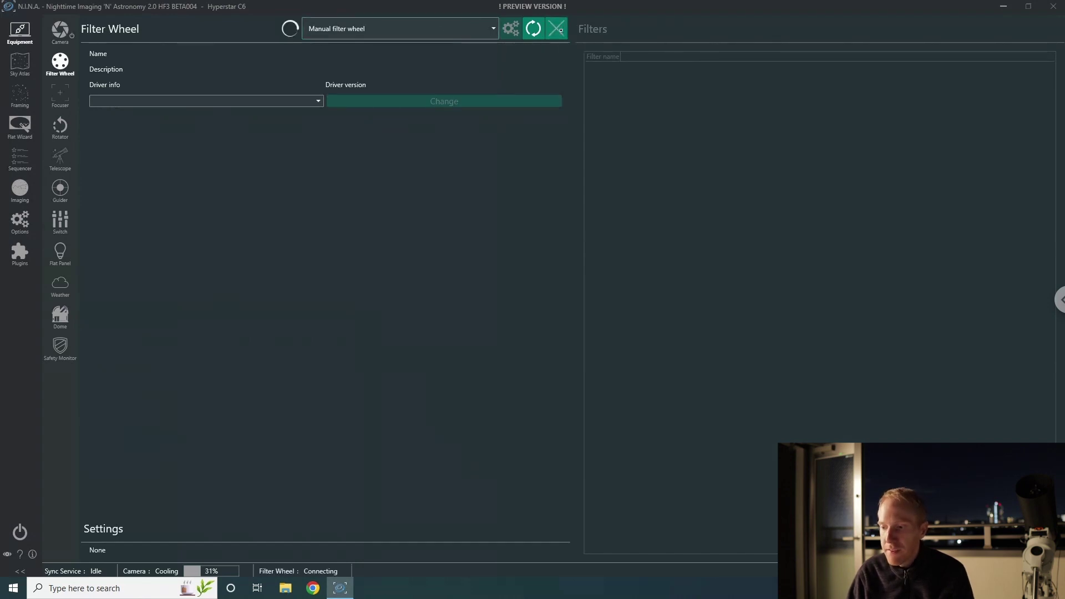
pyautogui.click(260, 128)
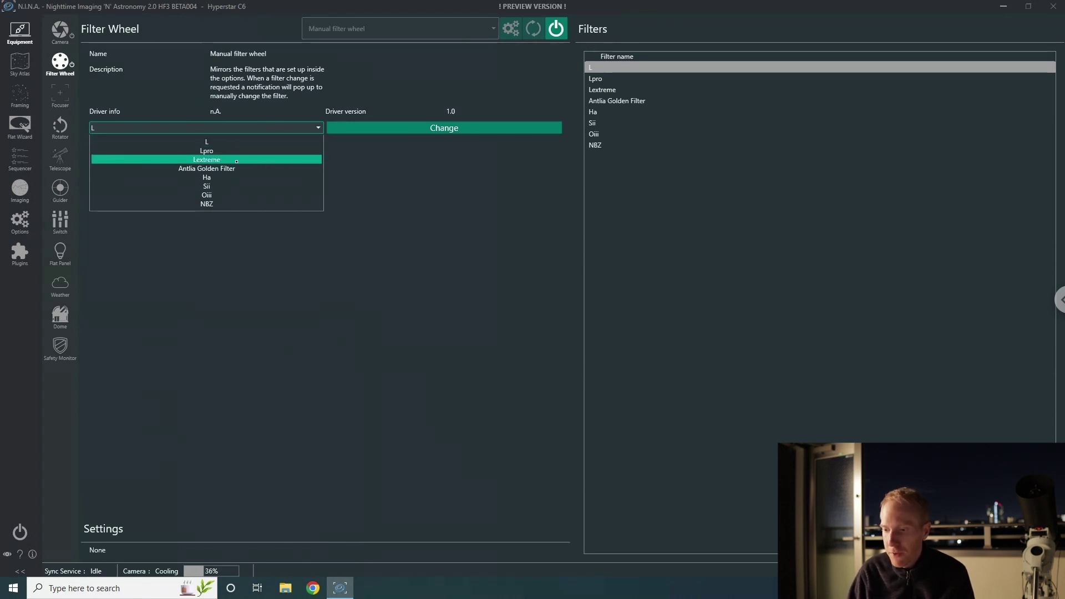
pyautogui.click(236, 161)
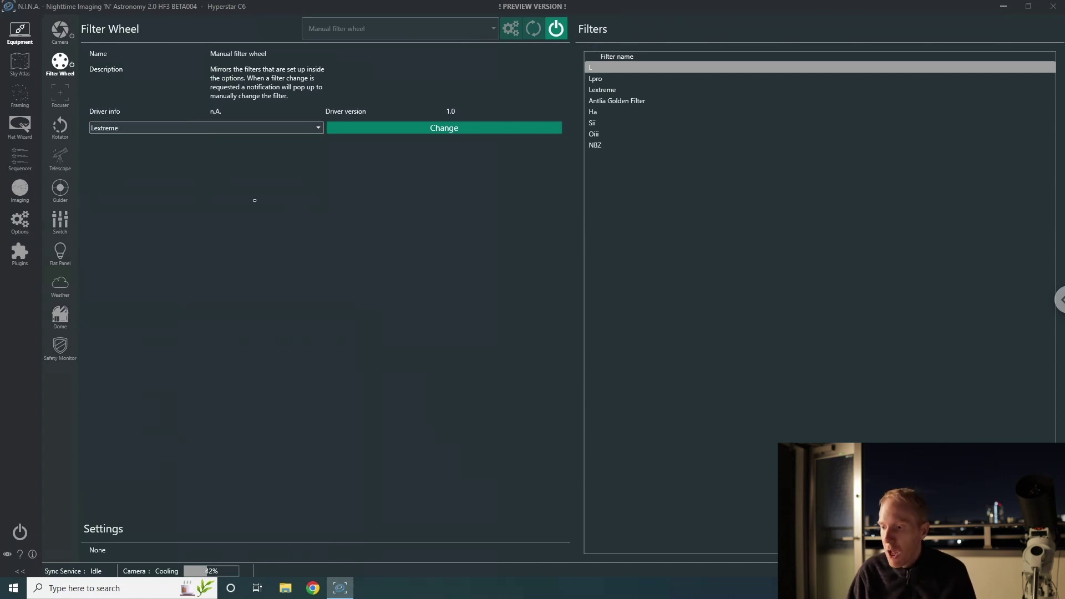
pyautogui.click(466, 127)
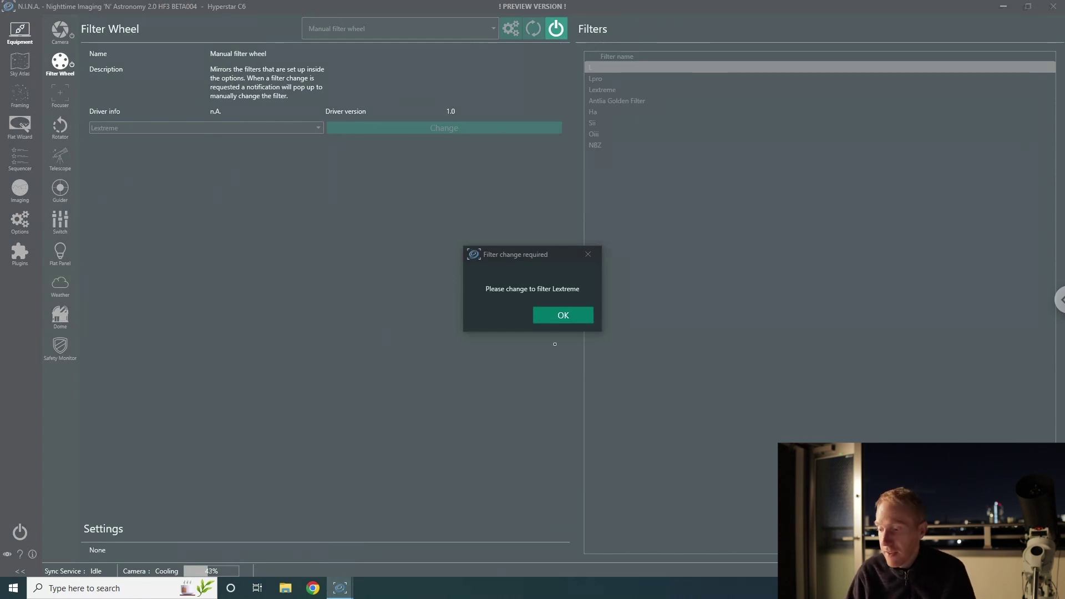
pyautogui.click(566, 314)
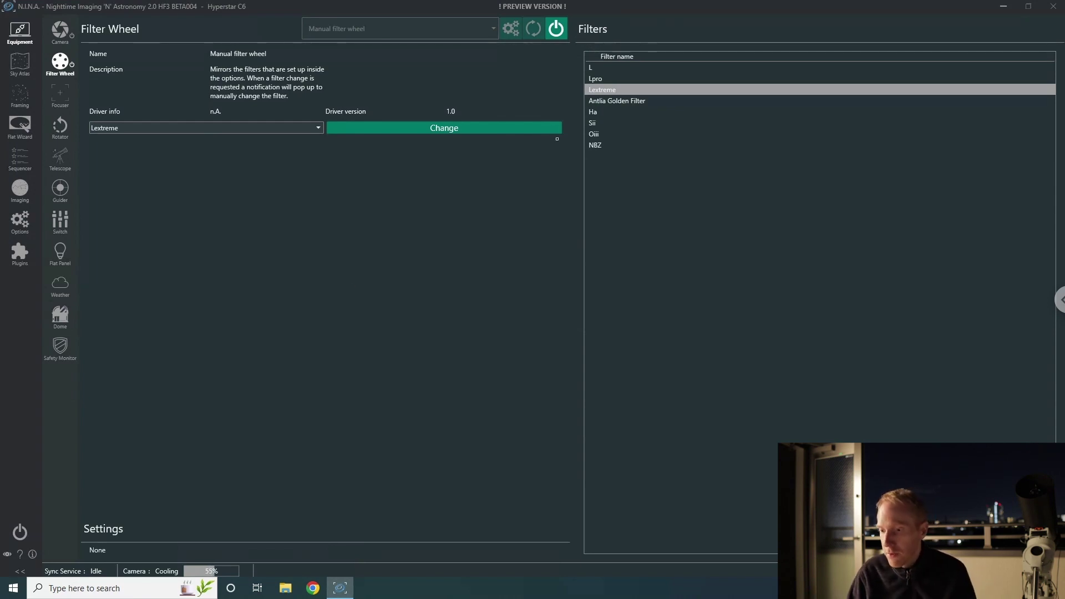
# Connect the Celestron USB Focuser and the iOptron CEM60 telescope mount
pyautogui.click(60, 93)
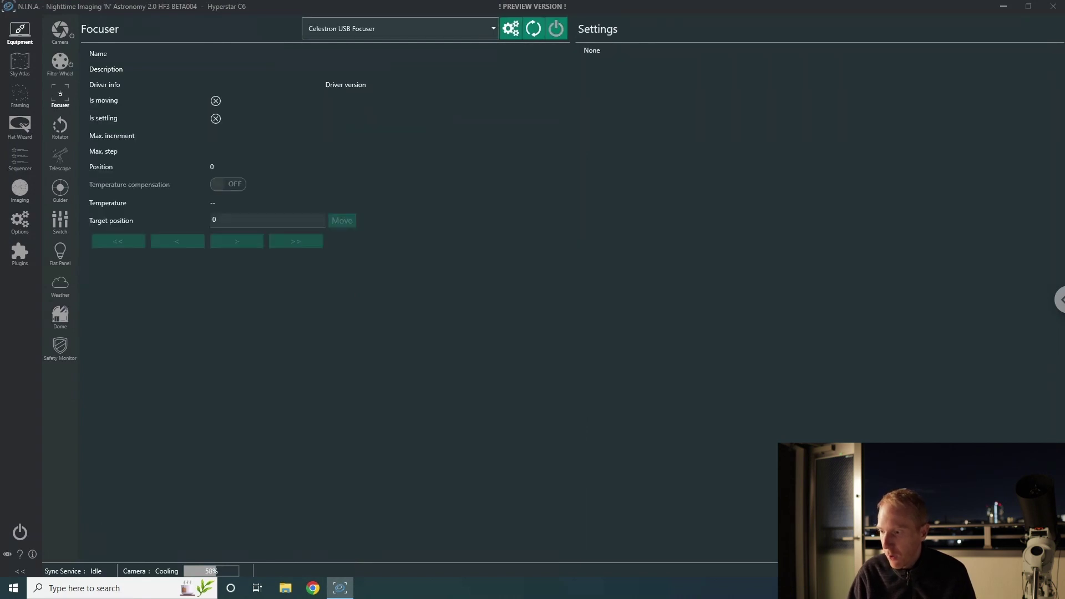
pyautogui.click(556, 29)
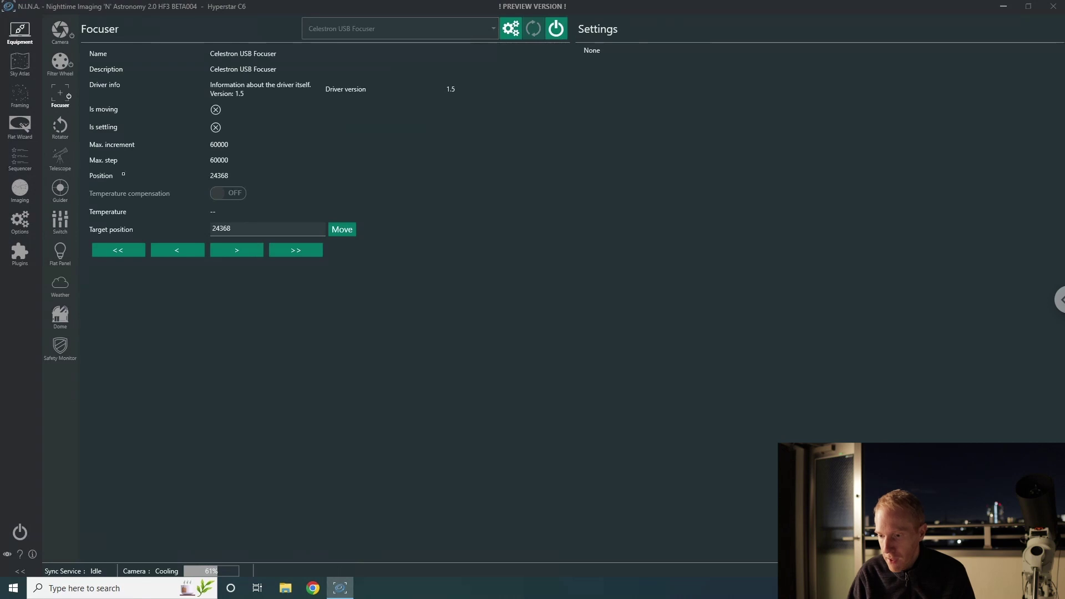
pyautogui.click(58, 171)
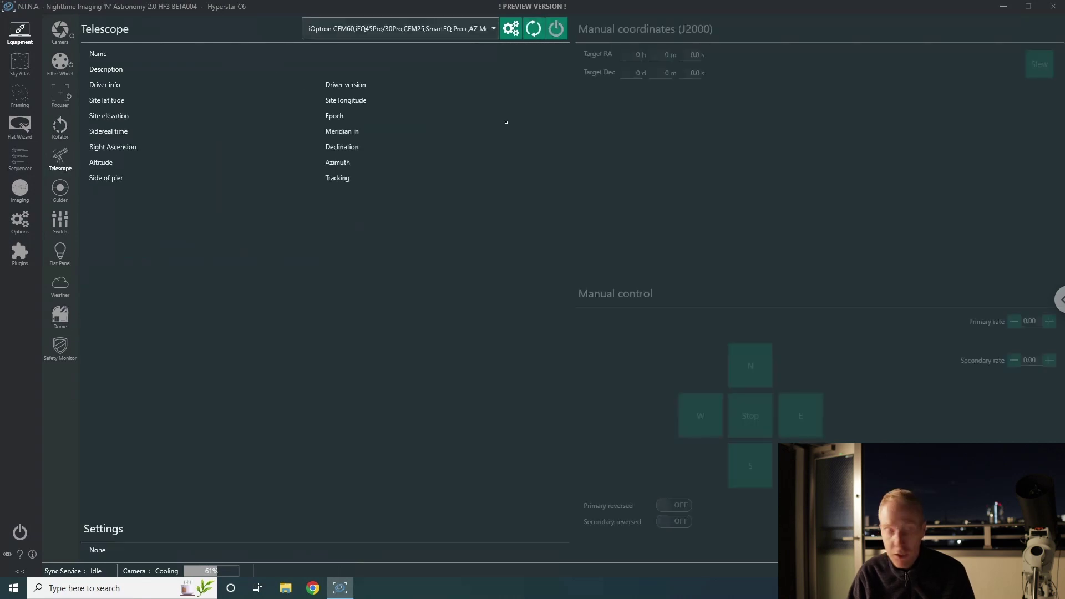
pyautogui.click(565, 29)
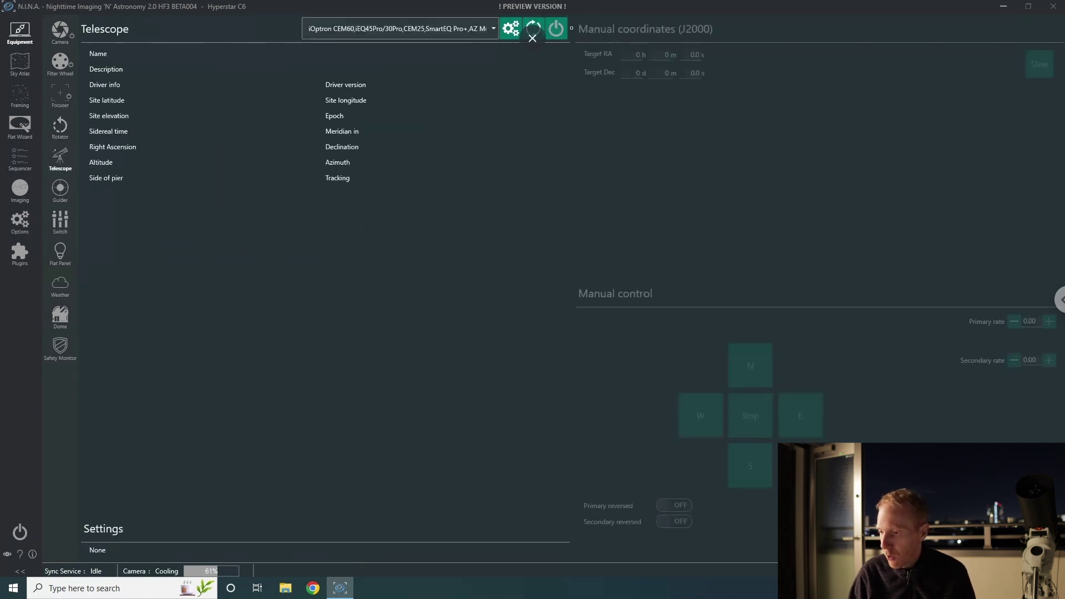
pyautogui.click(558, 33)
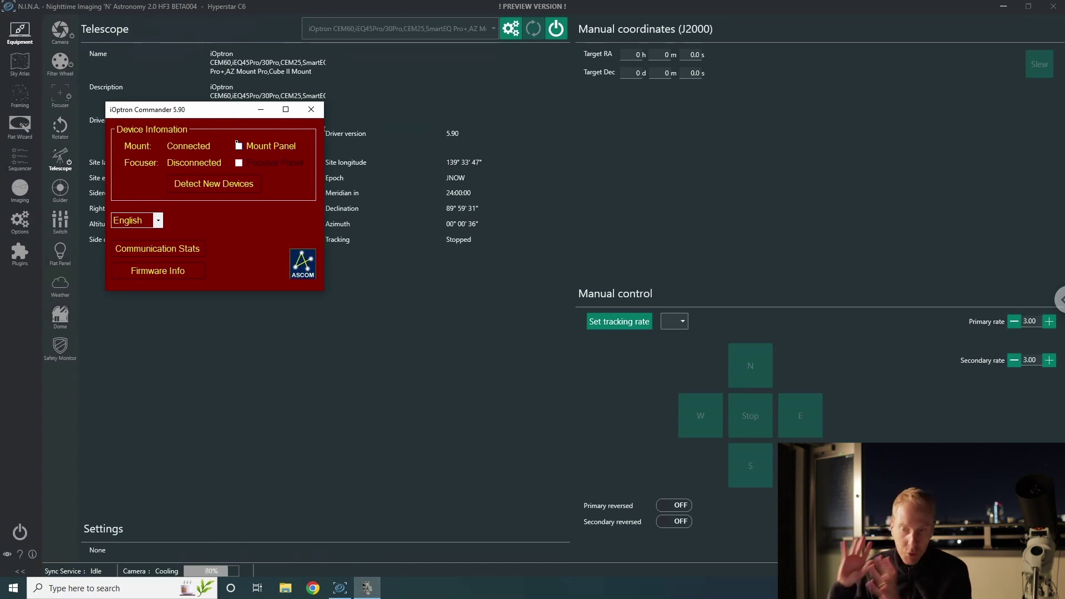
# Show the iOptron Commander Mount Panel, unpark the mount and nudge it manually at 512x speed
pyautogui.click(239, 145)
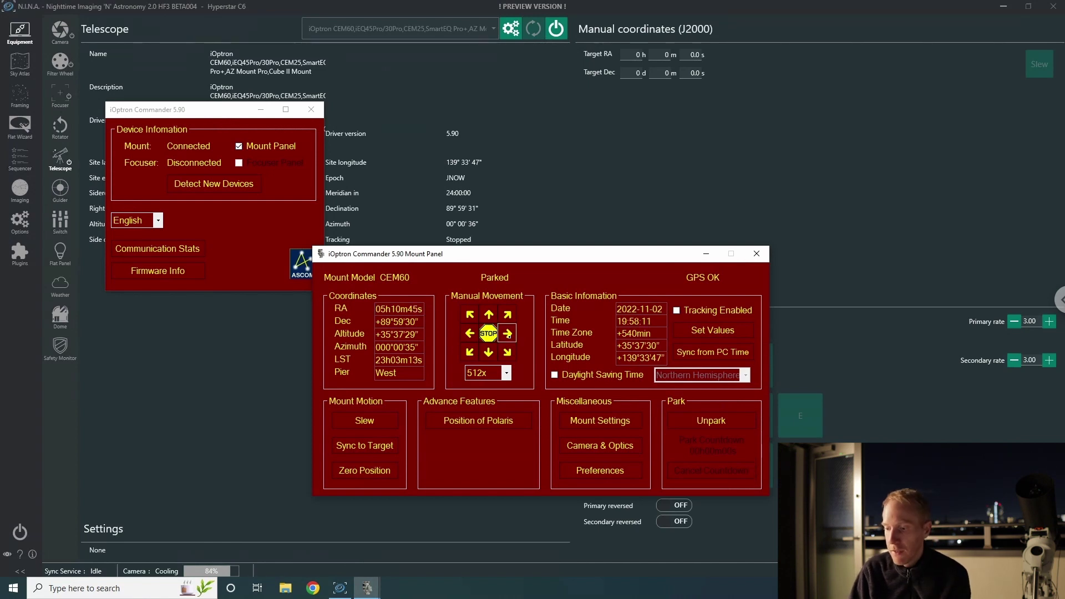
pyautogui.click(508, 334)
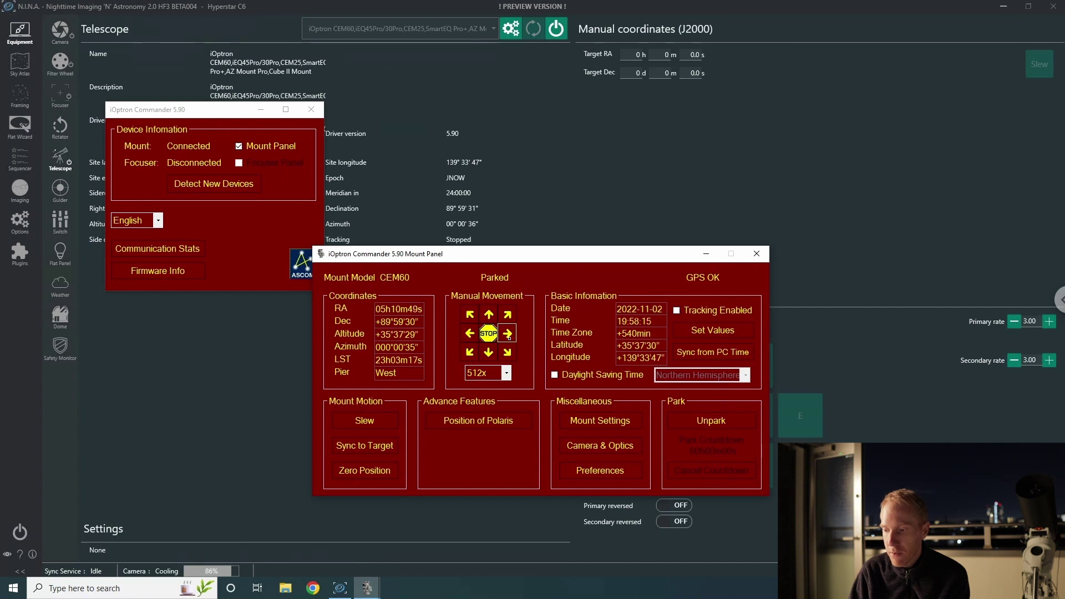
pyautogui.click(469, 334)
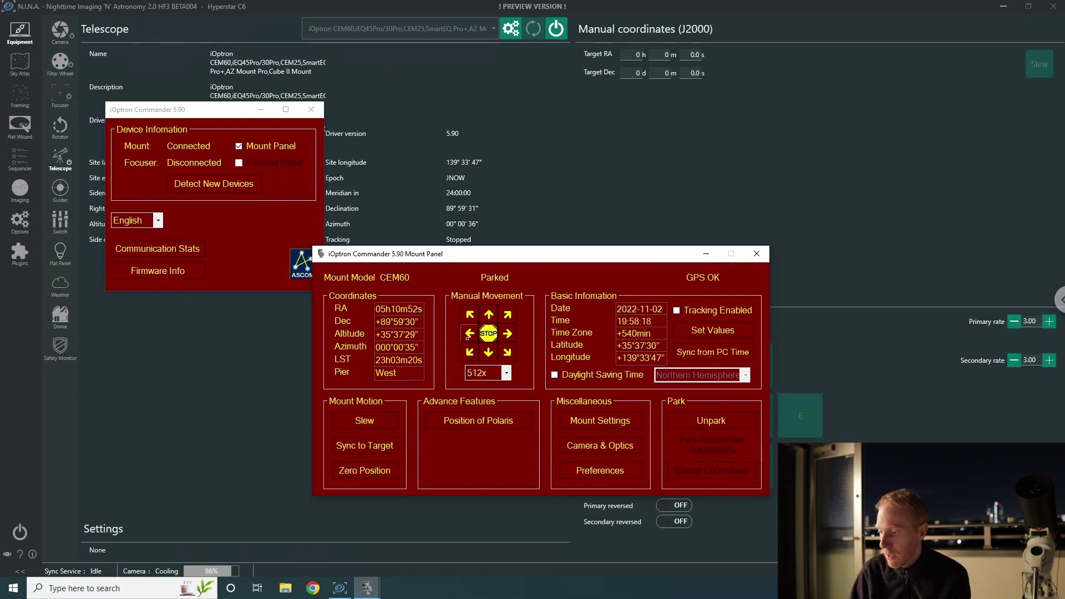
pyautogui.click(702, 421)
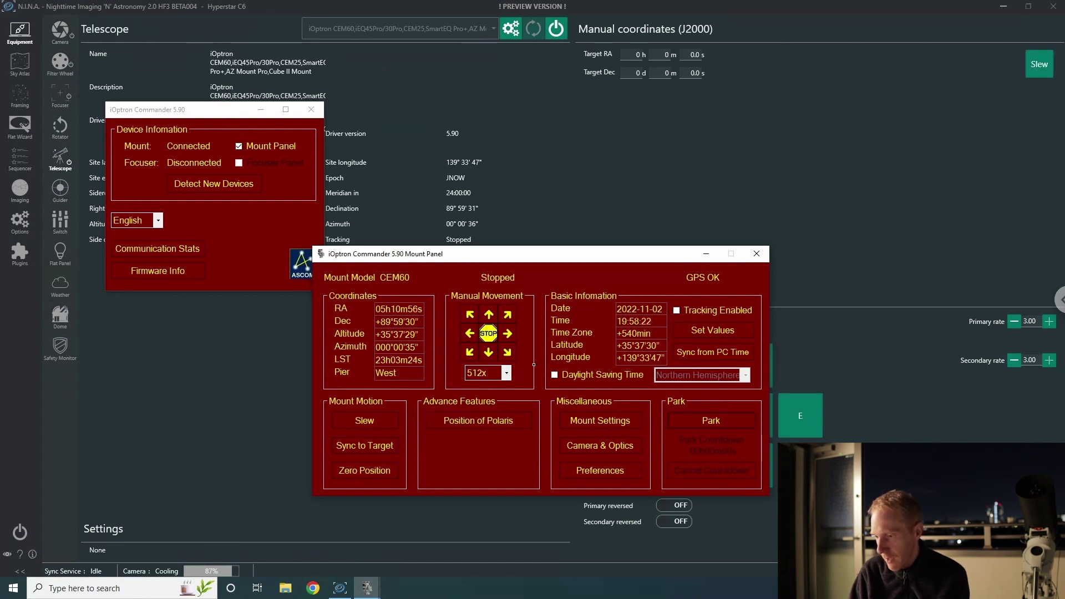
pyautogui.click(507, 333)
pyautogui.click(507, 333)
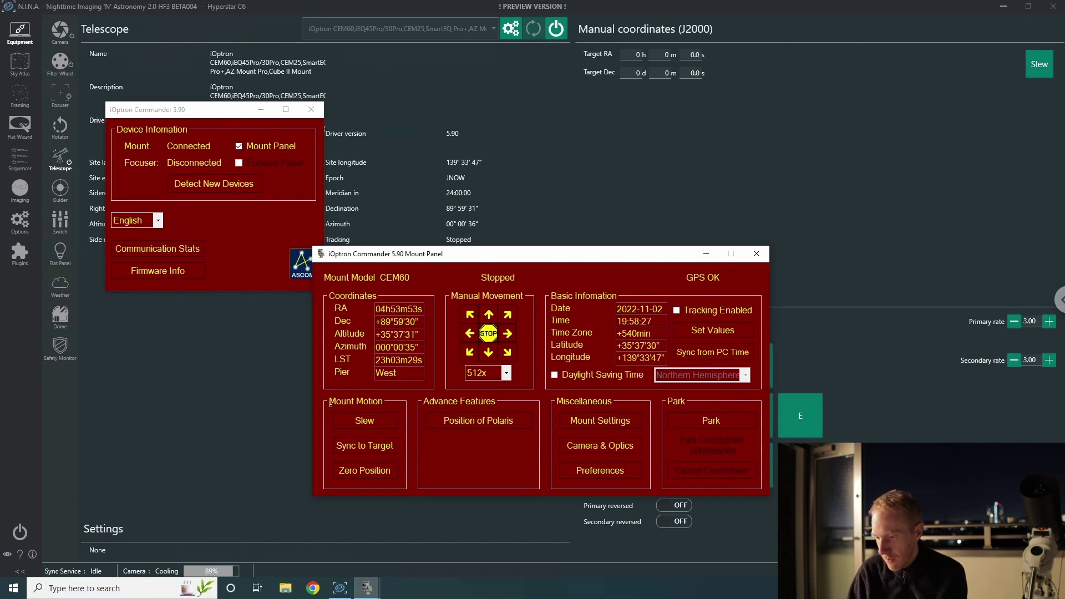
# Send the mount to its zero position and return to N.I.N.A
pyautogui.click(367, 474)
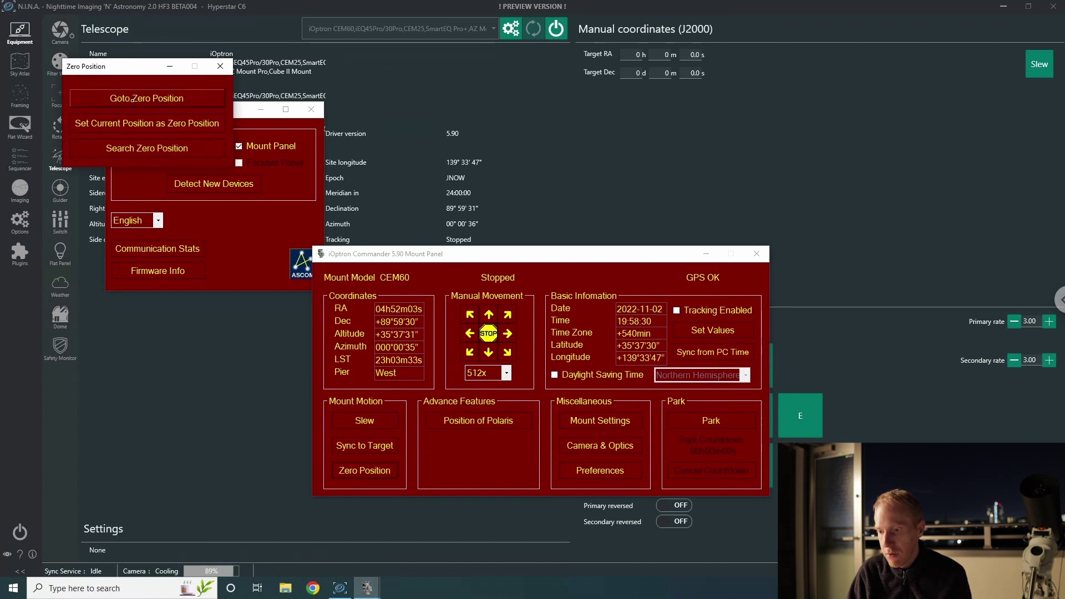
pyautogui.click(132, 99)
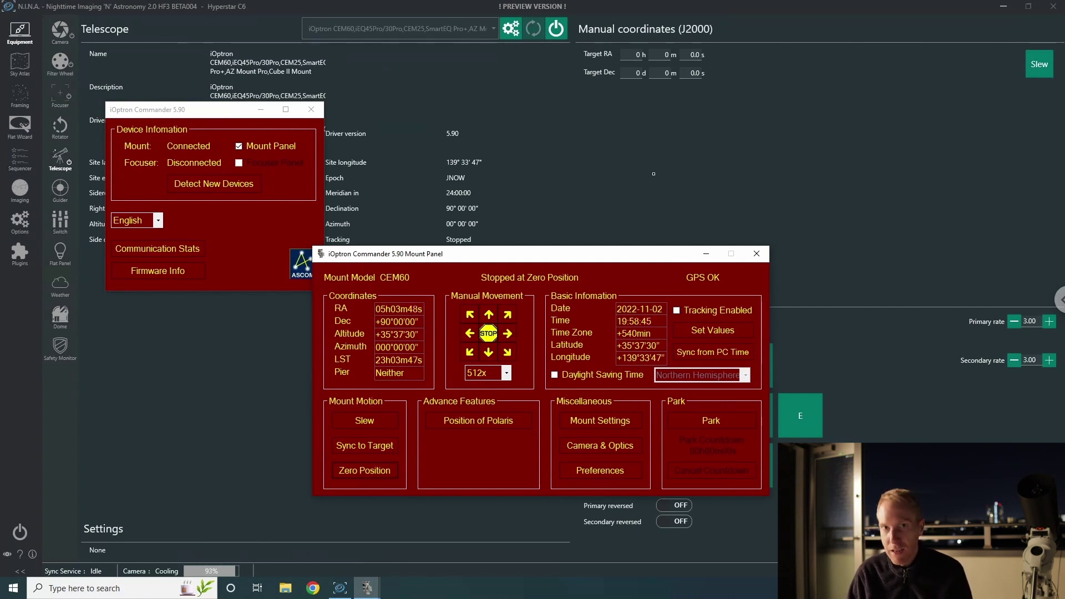
pyautogui.click(580, 163)
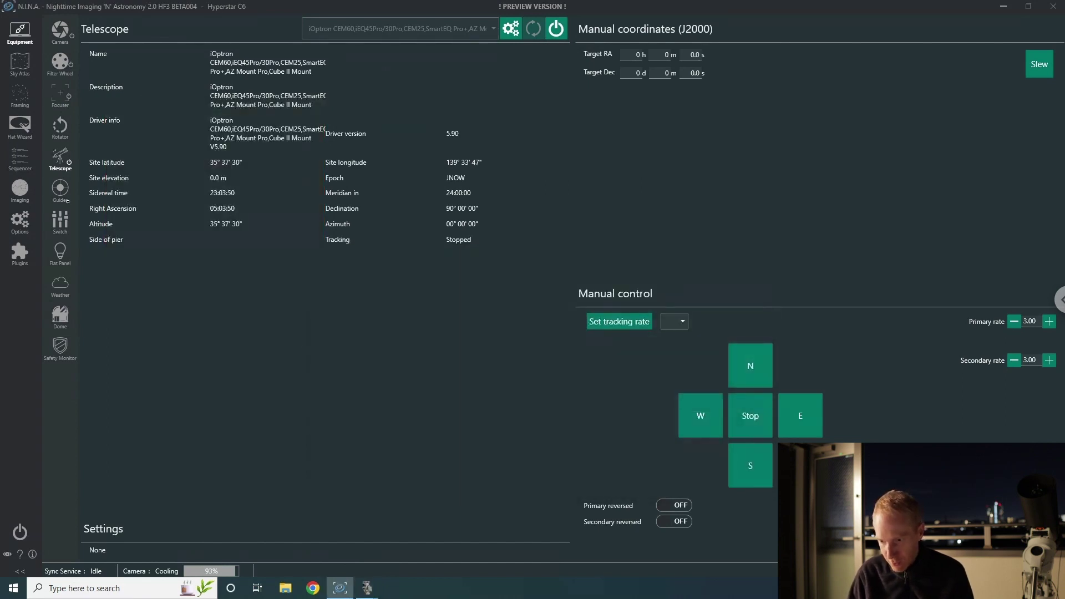
# Find and launch PHD Guiding 2 on the computer
pyautogui.click(5, 592)
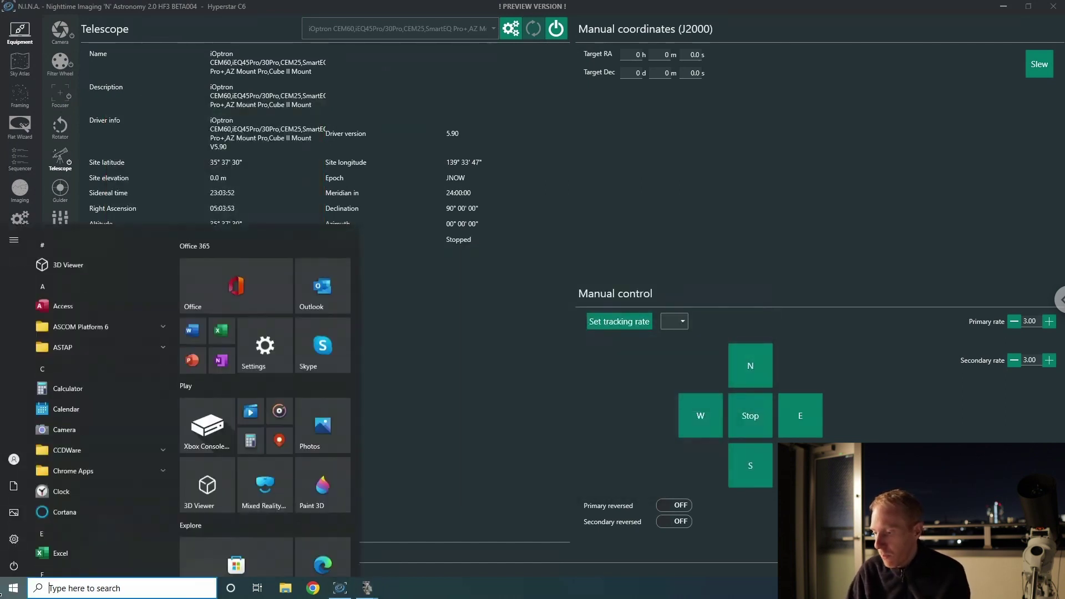
pyautogui.write('phd')
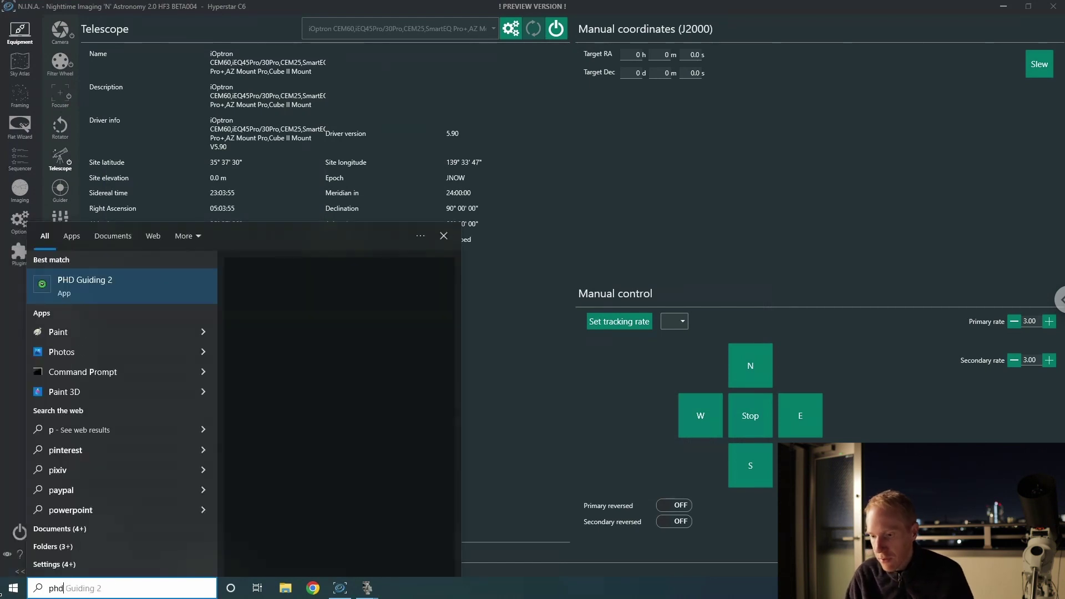
pyautogui.click(86, 282)
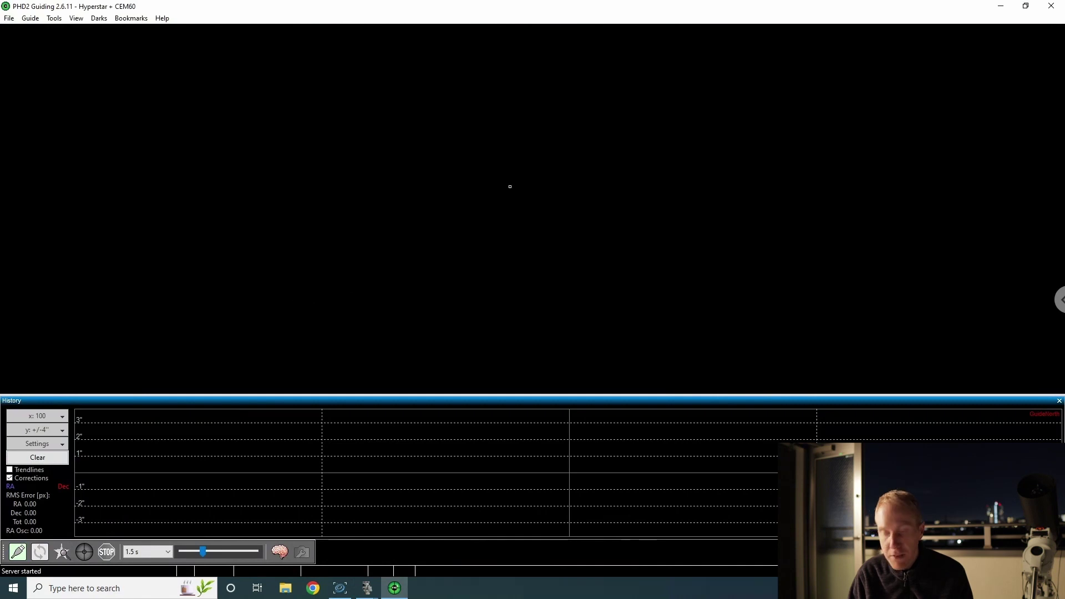
# Connect the QHY Camera and the iOptron ASCOM mount for guiding, and start looping guide exposures
pyautogui.click(18, 551)
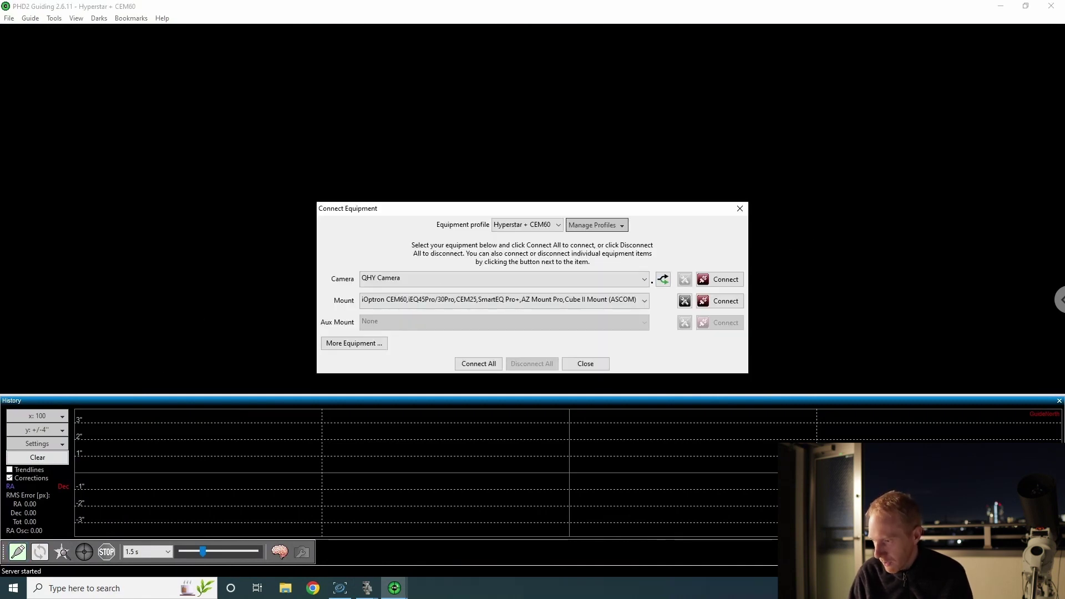
pyautogui.click(724, 280)
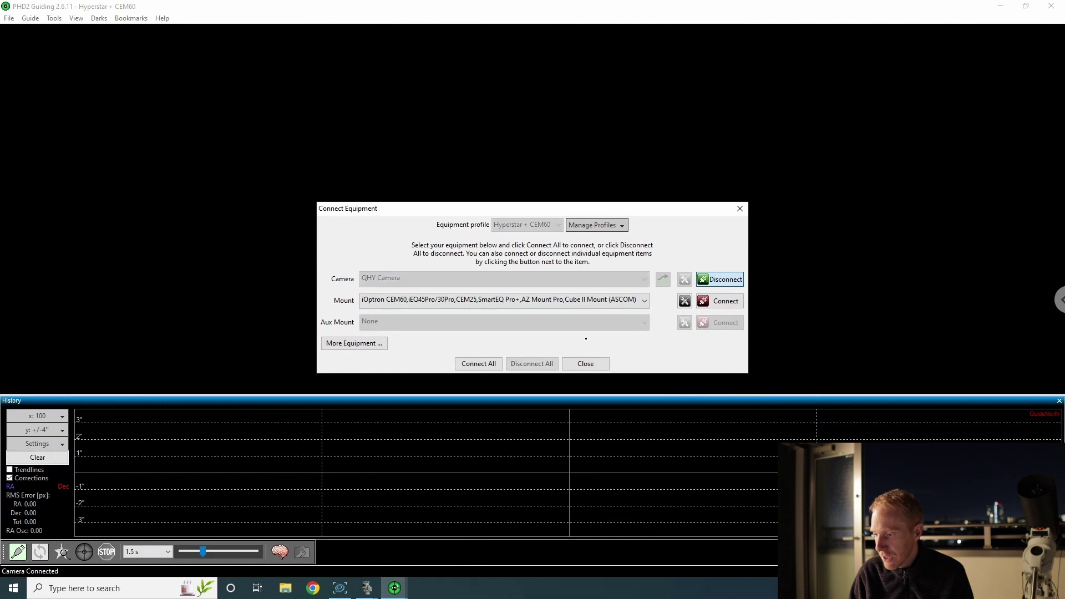
pyautogui.click(733, 302)
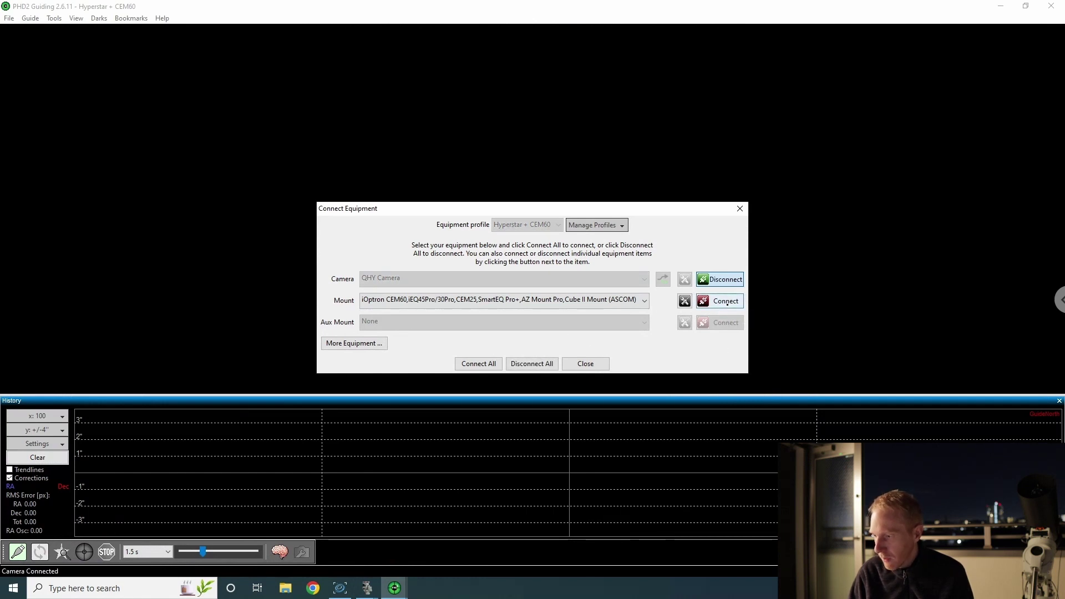
pyautogui.click(587, 364)
pyautogui.click(40, 551)
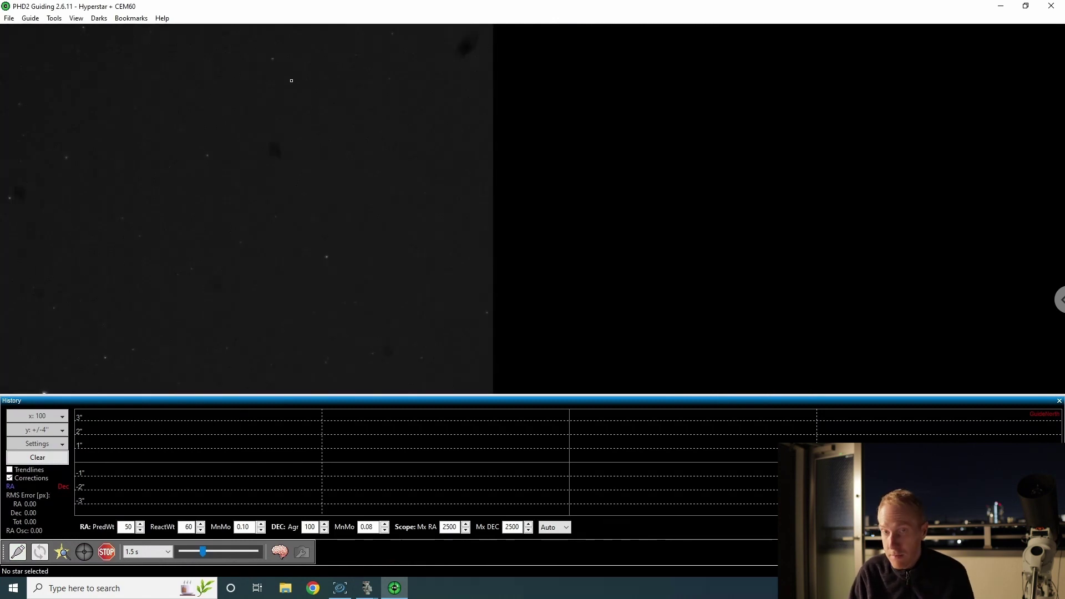
# Switch back to N.I.N.A. and connect PHD2 as the guider
pyautogui.click(339, 587)
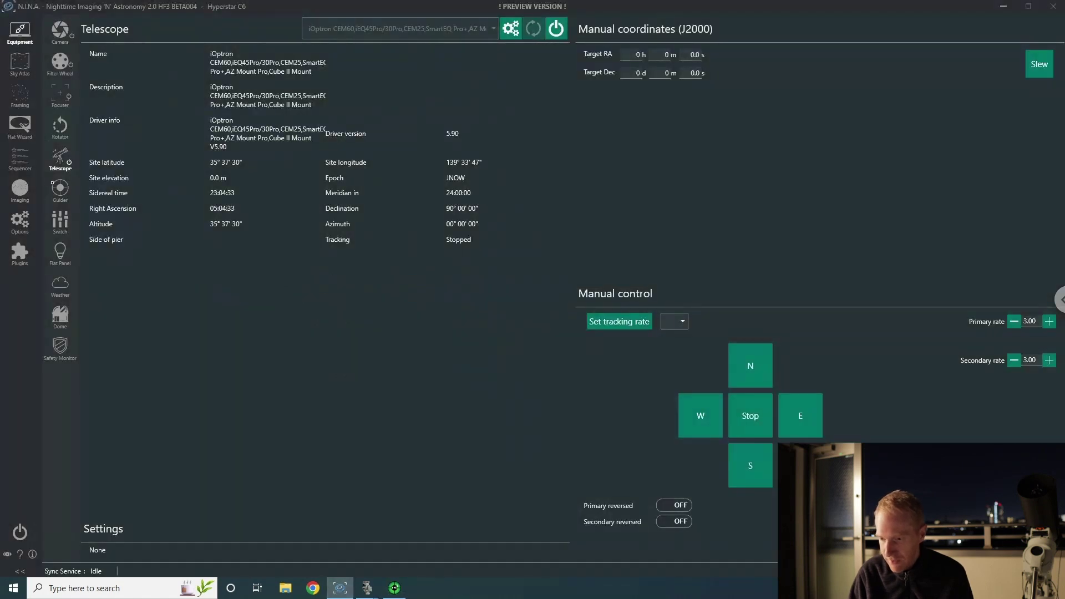
pyautogui.click(60, 189)
pyautogui.click(546, 34)
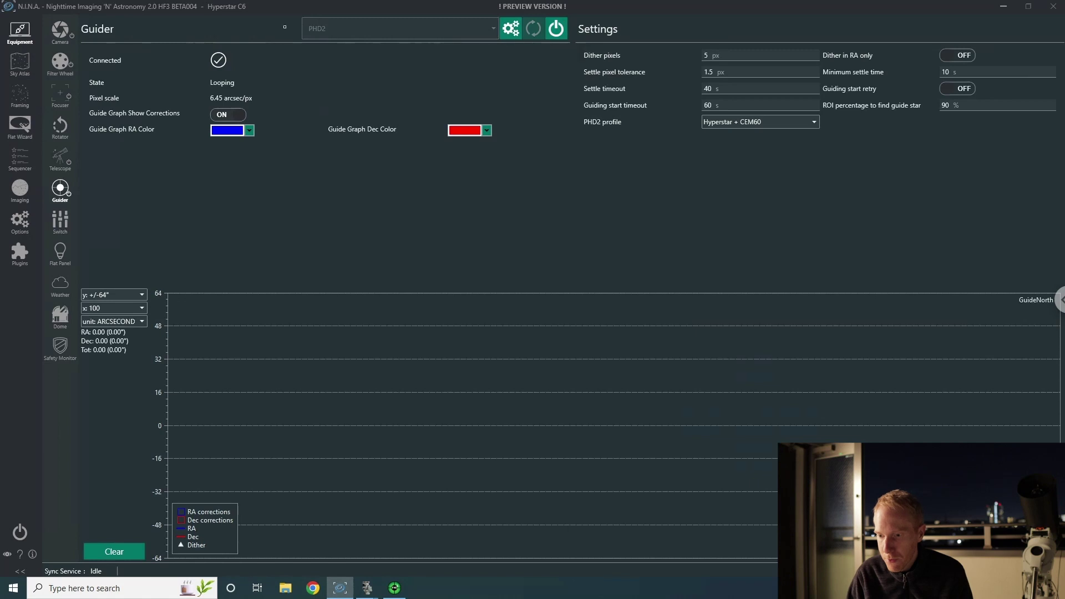
# Search the Sky Atlas for the object name "Heart"
pyautogui.click(20, 63)
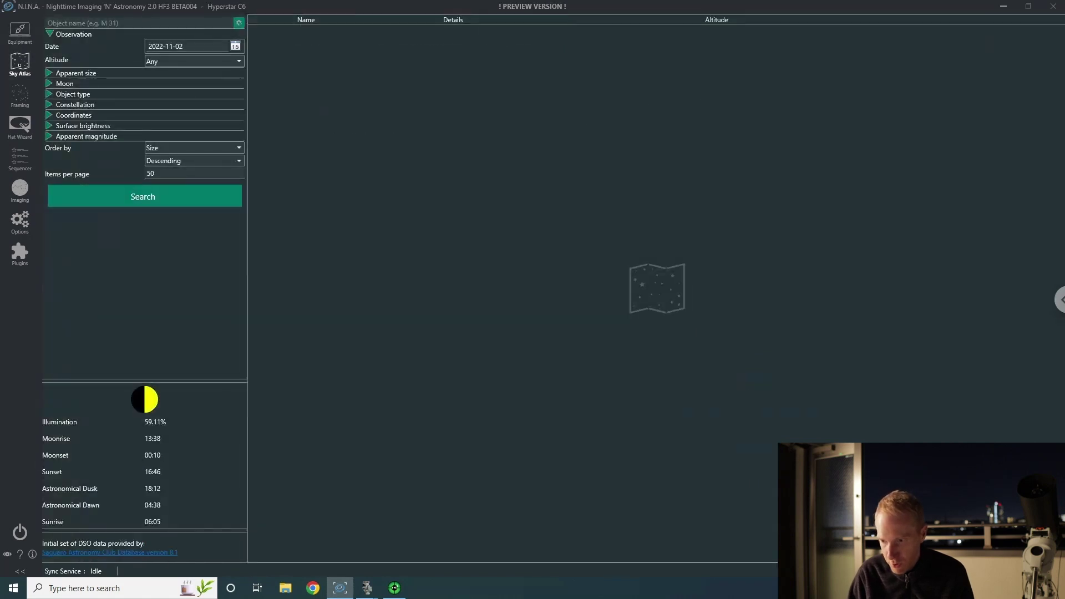
pyautogui.click(110, 23)
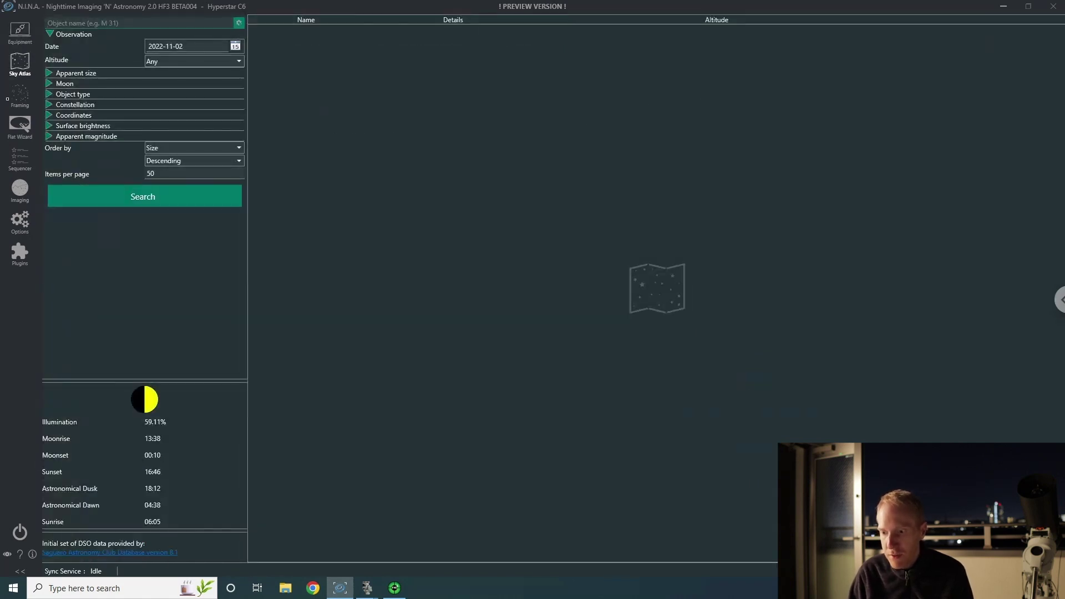
pyautogui.write('Heart')
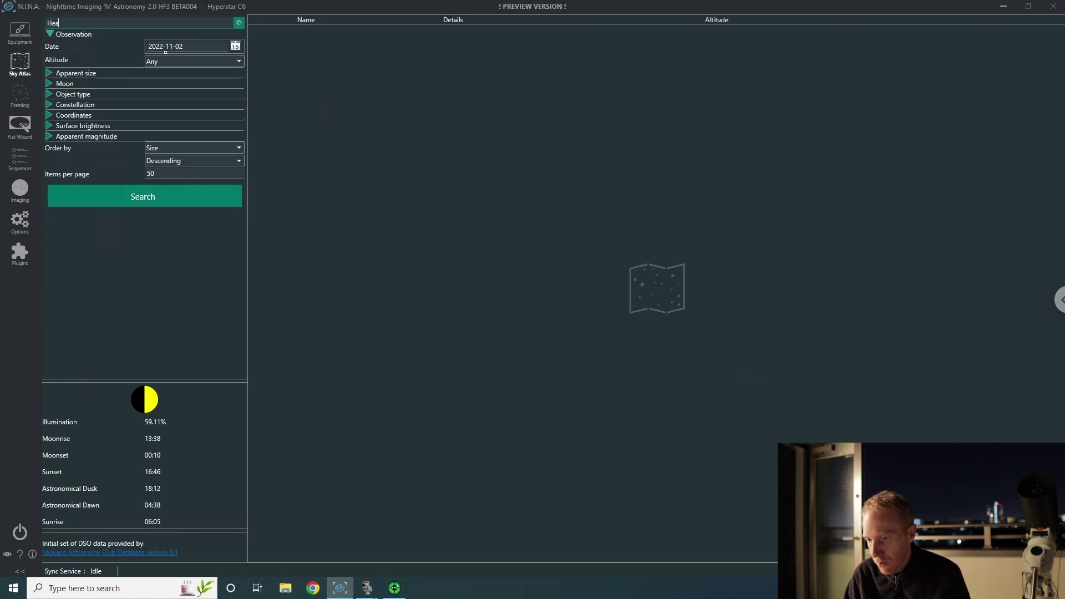
pyautogui.click(166, 202)
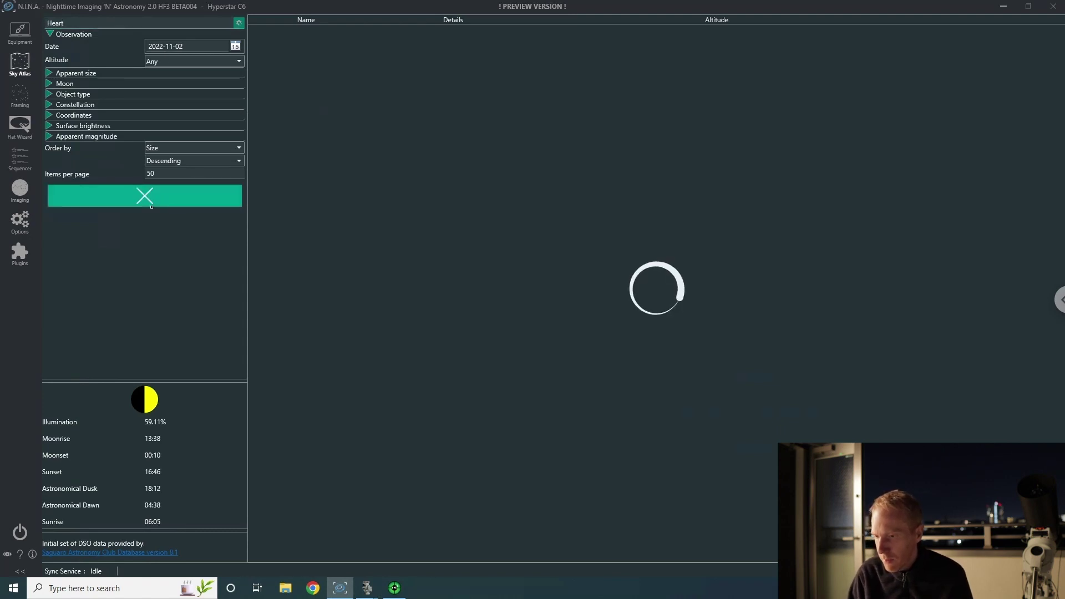
# Search the Sky Atlas for 1805 and set the IC 1805 result as the target for the framing assistant
pyautogui.doubleClick(147, 23)
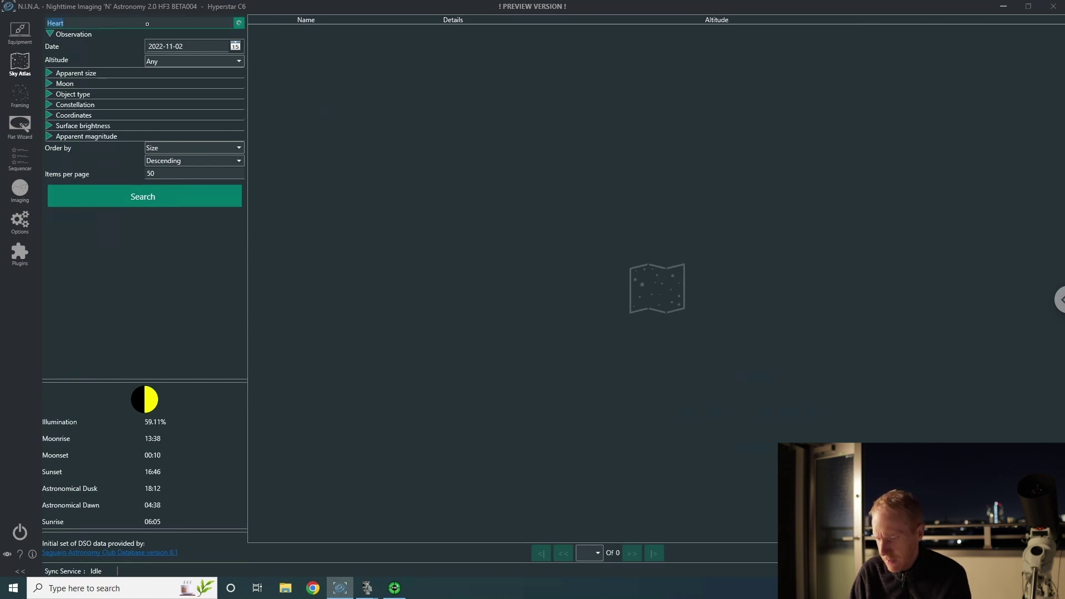
pyautogui.write('I')
pyautogui.write('80')
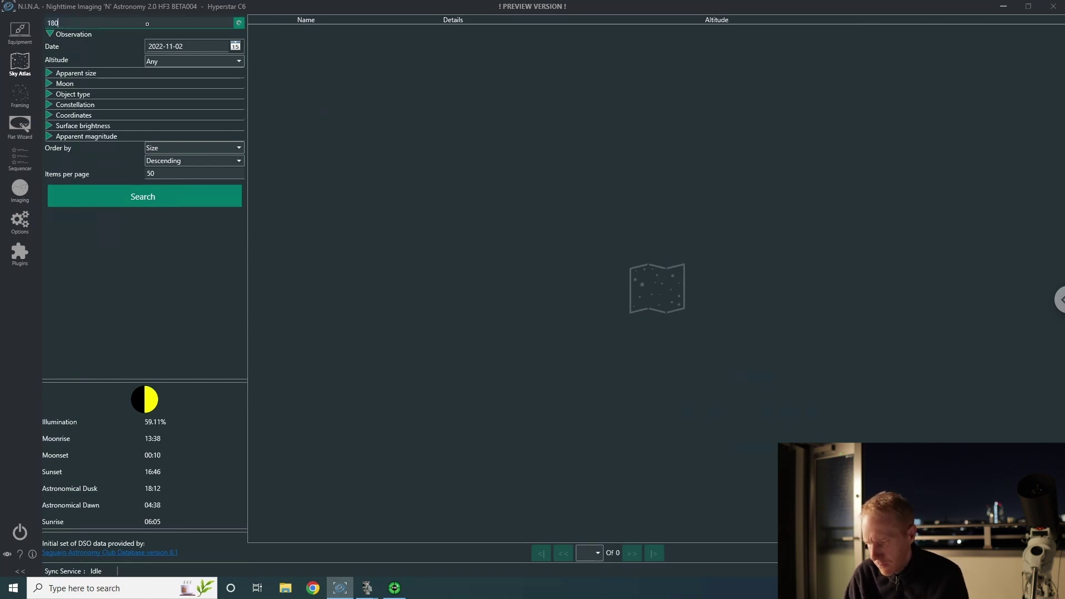
pyautogui.write('5')
pyautogui.press('Return')
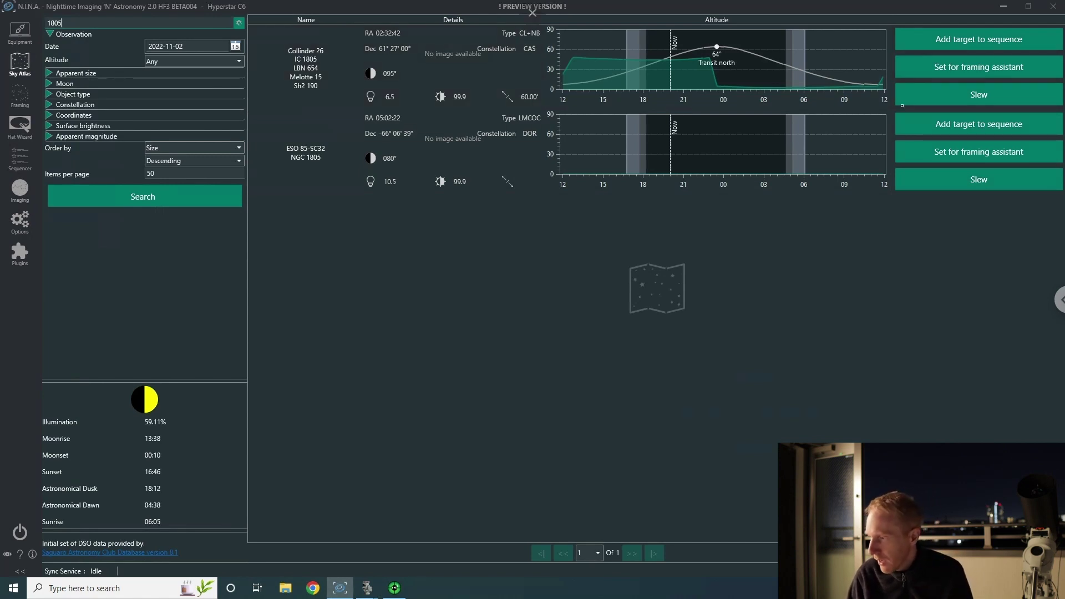
pyautogui.click(978, 66)
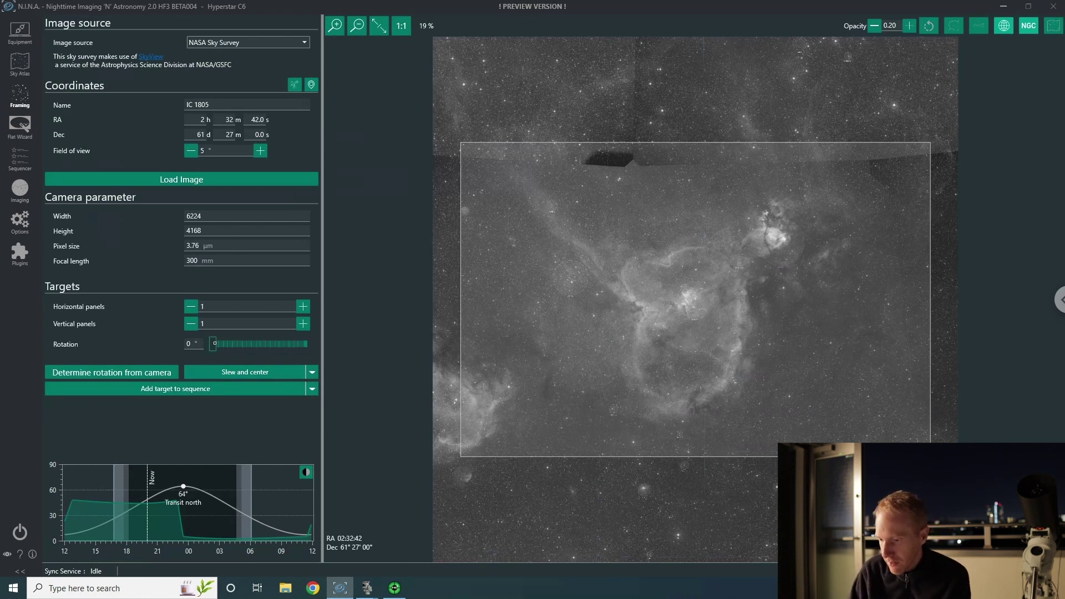
# Rotate the IC 1805 framing to 90° and add the target to the sequencer using SEQUENCE TEMPLATE
pyautogui.moveTo(213, 344); pyautogui.dragTo(235, 344)
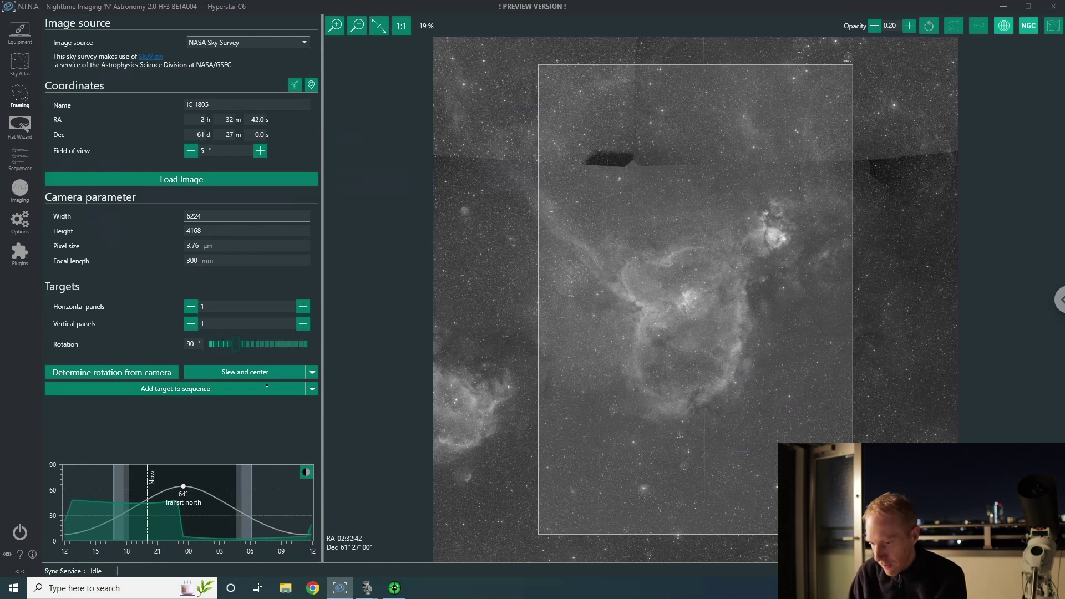
pyautogui.click(312, 390)
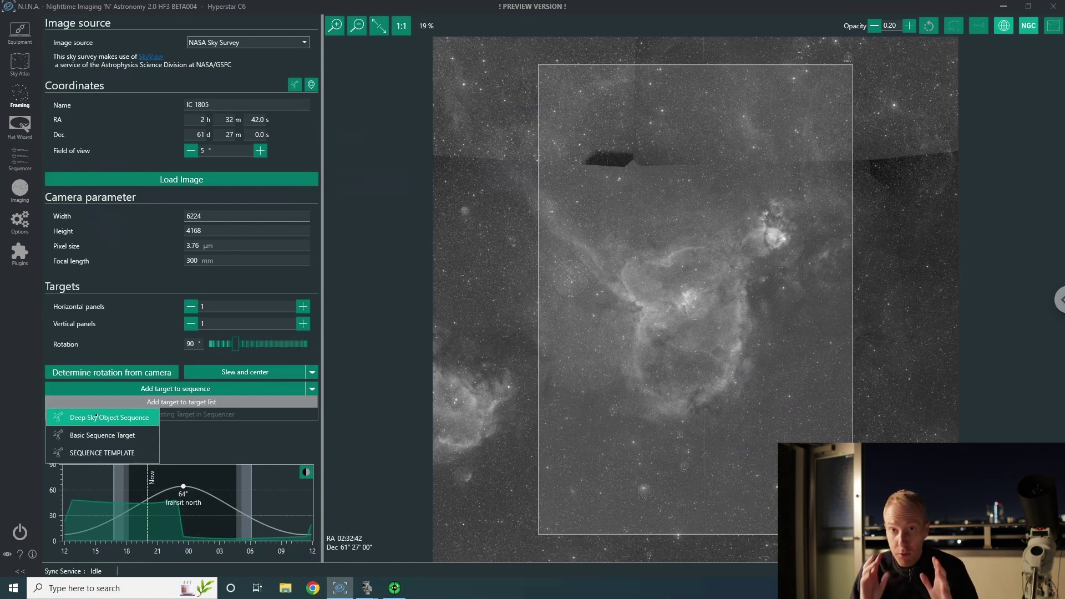
pyautogui.click(100, 452)
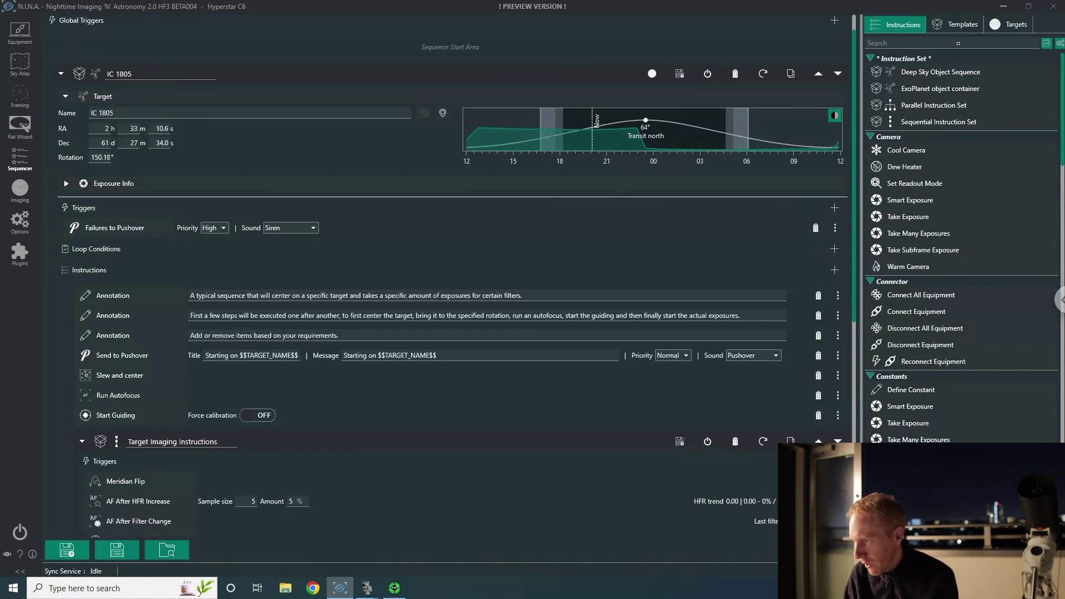
# Add the Basic Sequence Startup template to the sequence start area and the user template BASIC SEQUENCE END to the end area
pyautogui.click(954, 24)
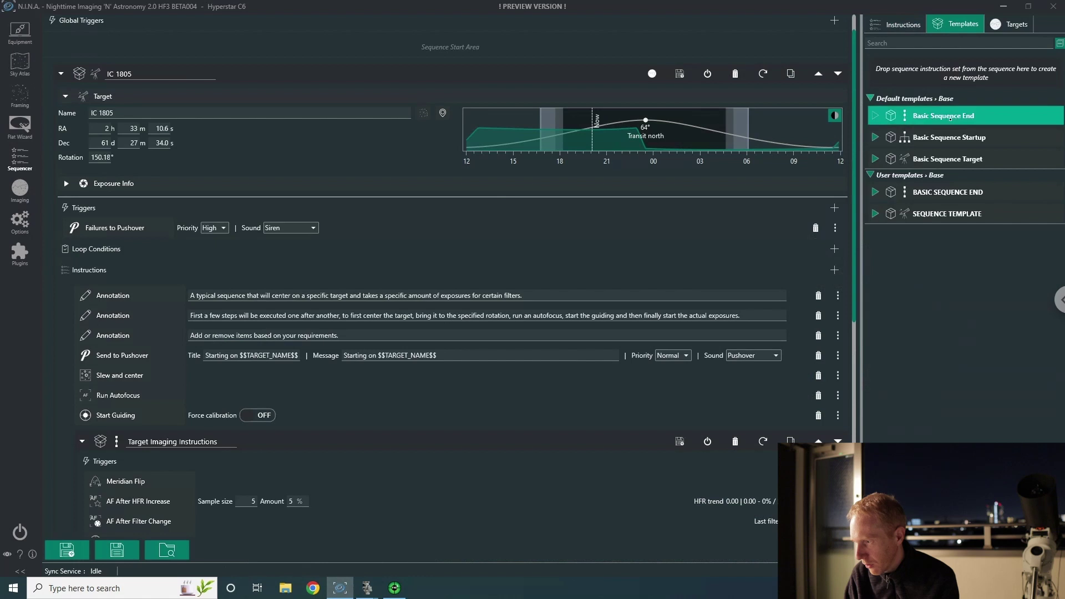
pyautogui.moveTo(932, 140); pyautogui.dragTo(469, 47)
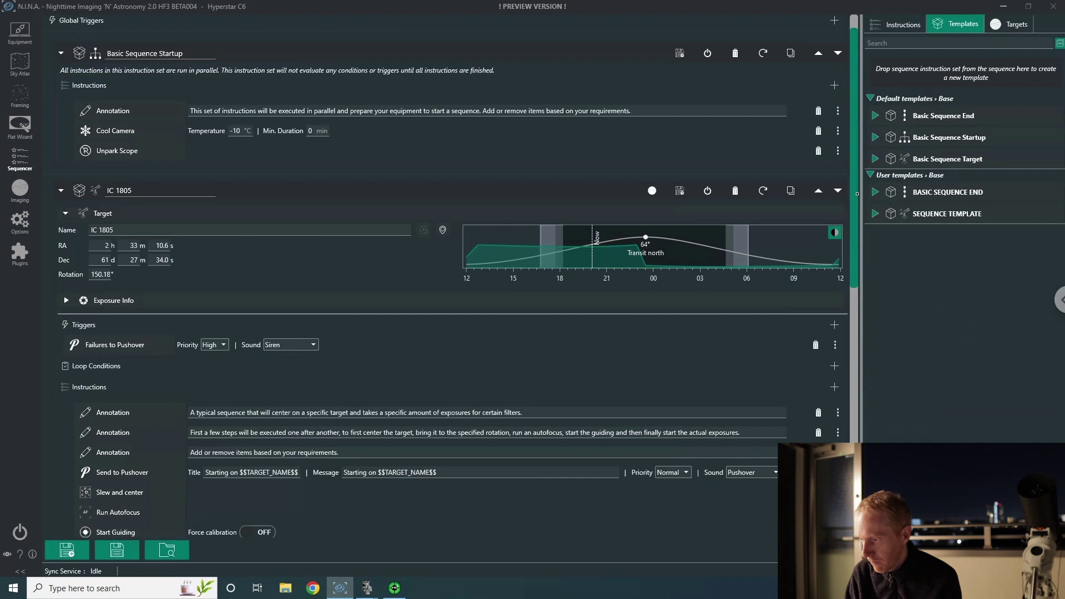
pyautogui.scroll(-12, 854, 222)
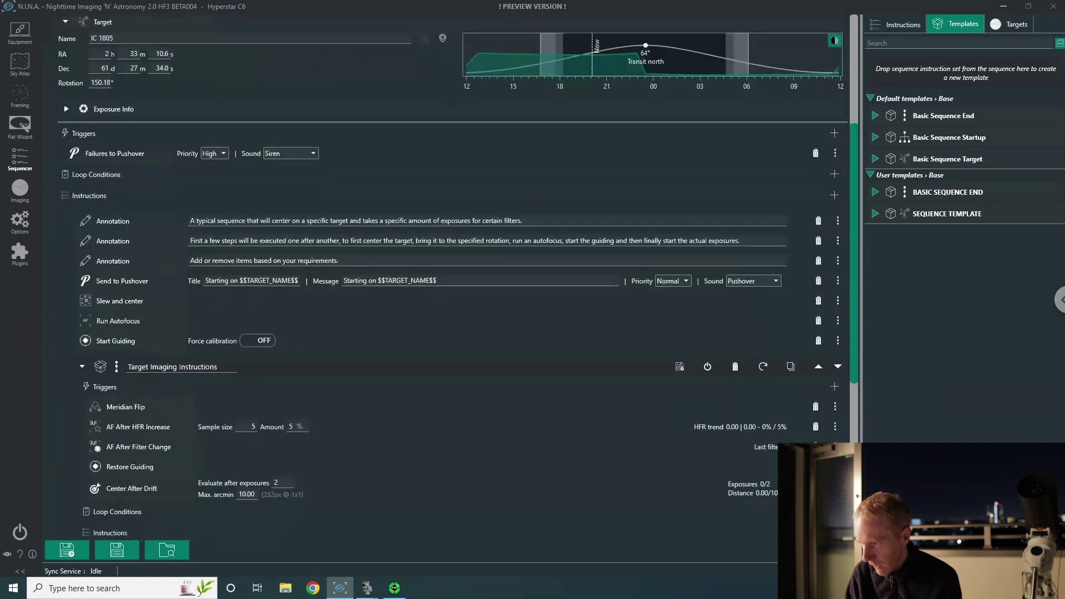
pyautogui.scroll(-6, 853, 222)
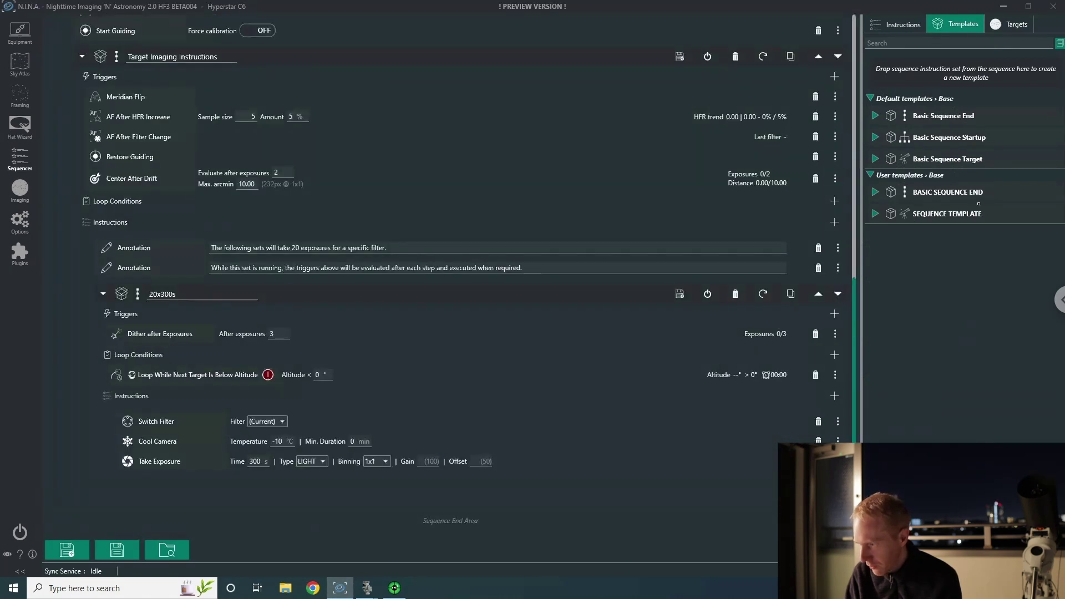
pyautogui.click(951, 196)
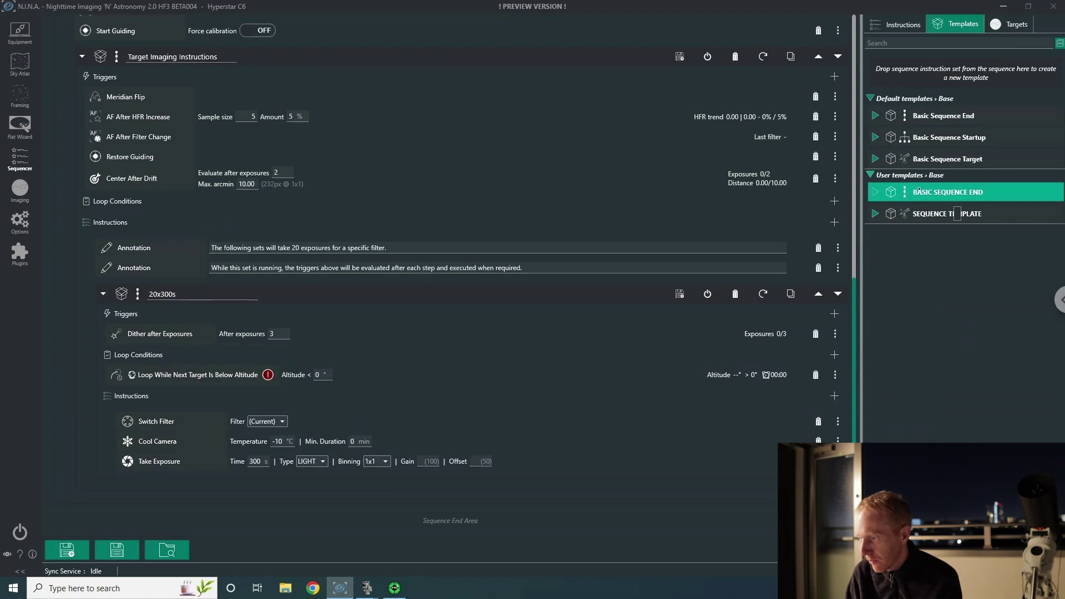
pyautogui.moveTo(937, 193); pyautogui.dragTo(436, 527)
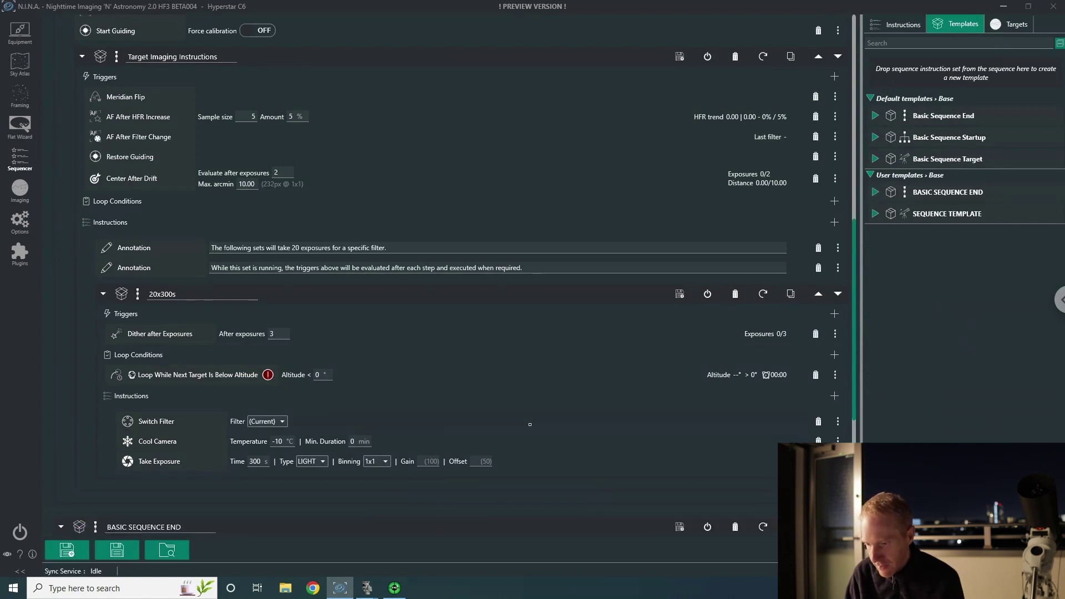
# Review the end-of-sequence and IC 1805 target instructions, check the guide camera view in PHD2, and return to N.I.N.A
pyautogui.scroll(-5, 529, 426)
pyautogui.scroll(-3, 529, 426)
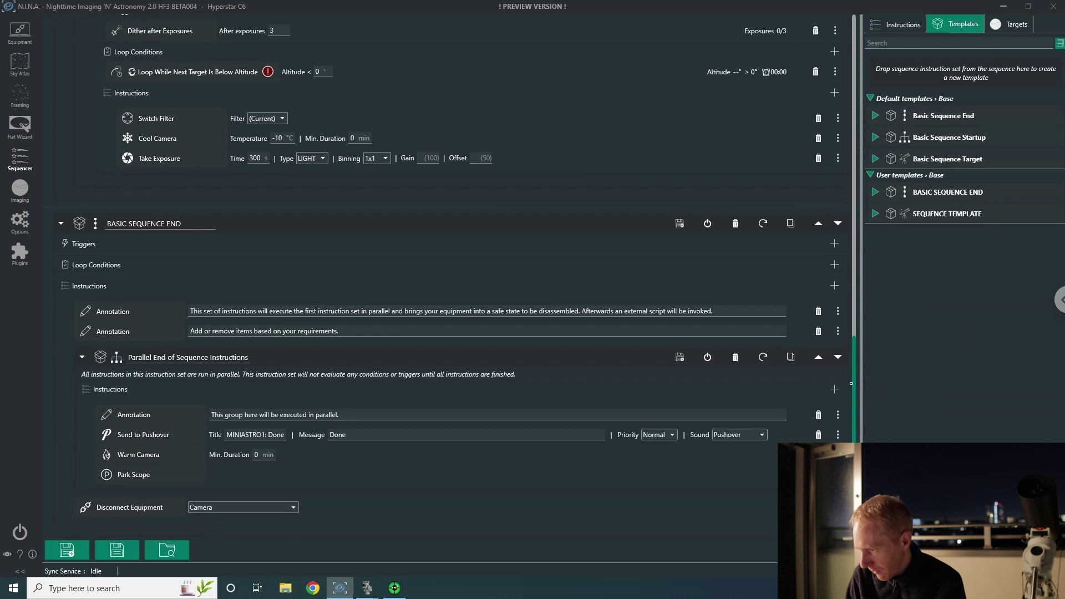
pyautogui.scroll(3, 847, 224)
pyautogui.scroll(8, 848, 223)
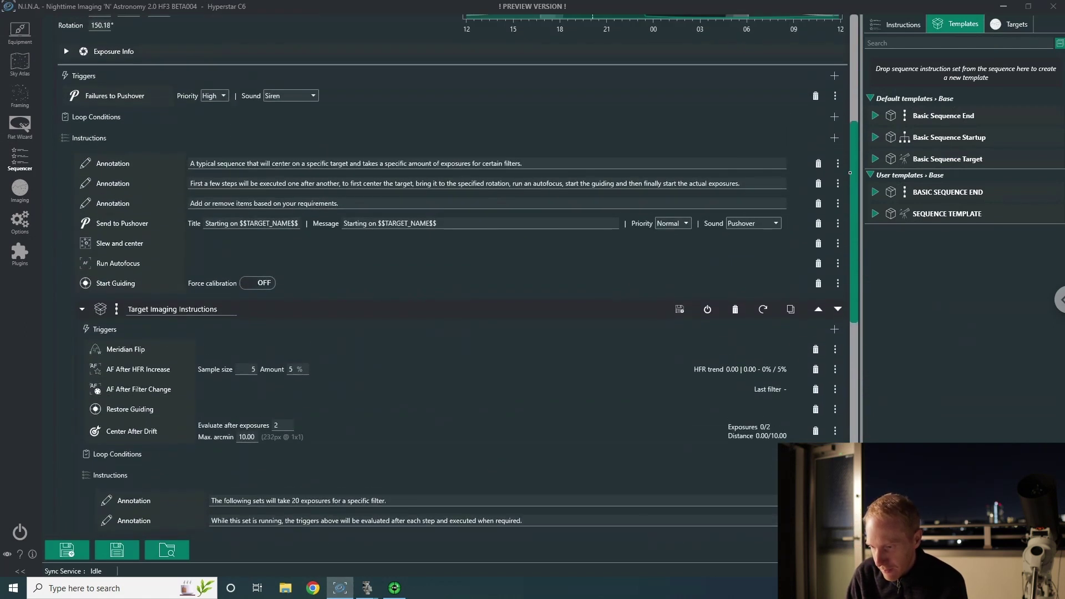
pyautogui.click(397, 223)
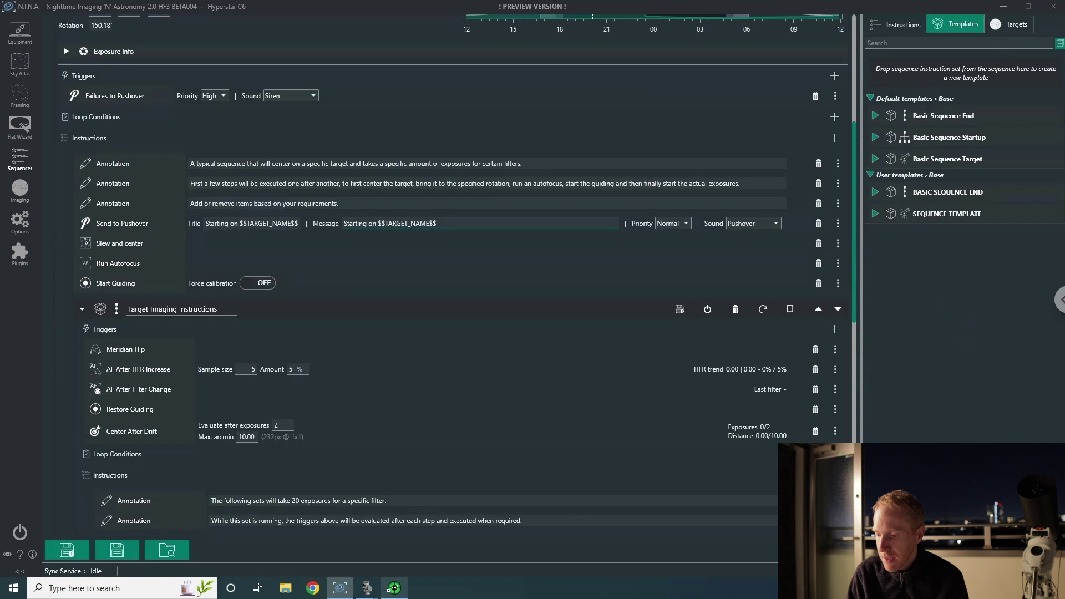
pyautogui.click(393, 588)
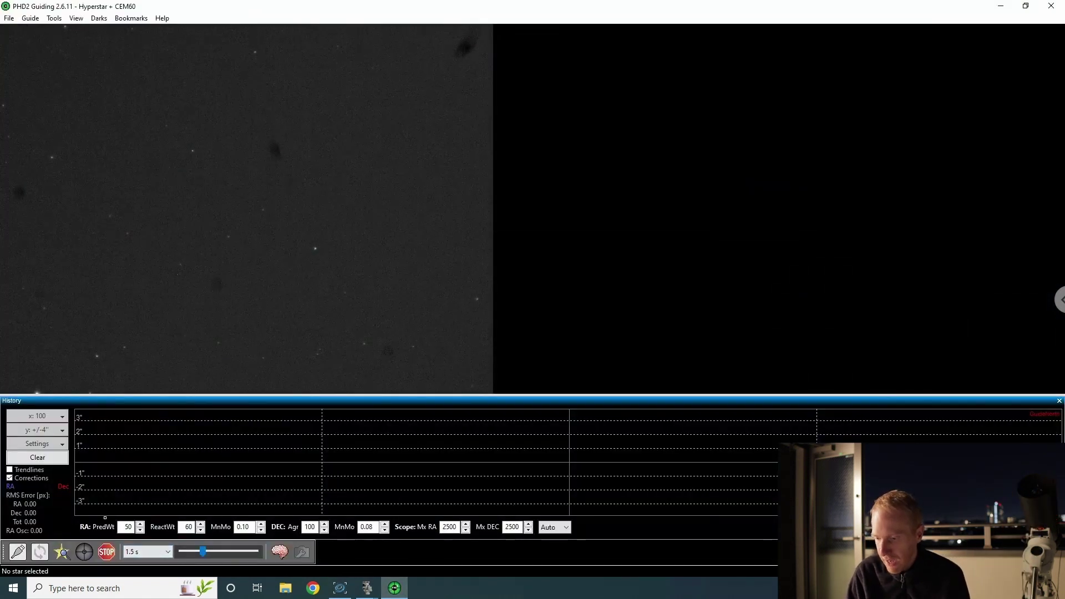
pyautogui.click(394, 588)
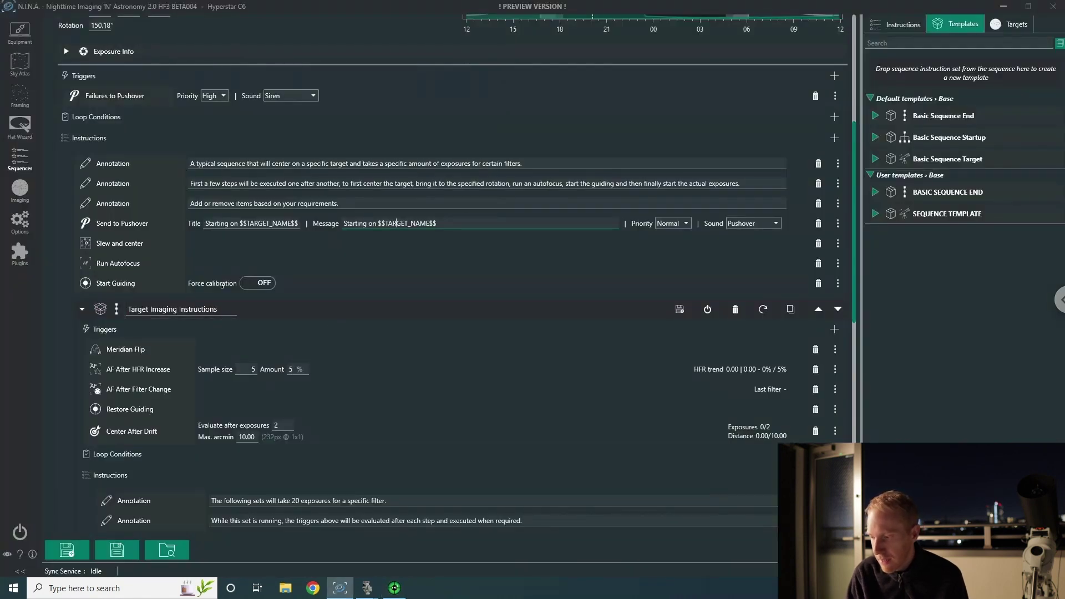
# Replace the 20x300s set's Loop While Next Target Is Below Altitude condition with a Loop Until Time condition set to Astronomical Dawn
pyautogui.scroll(-9, 404, 353)
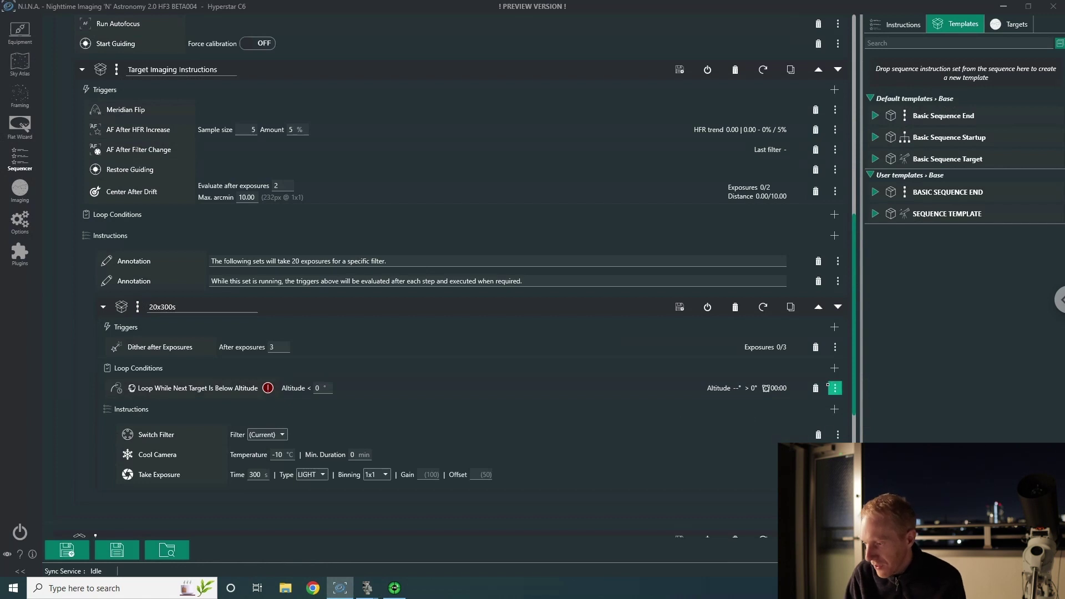
pyautogui.click(815, 388)
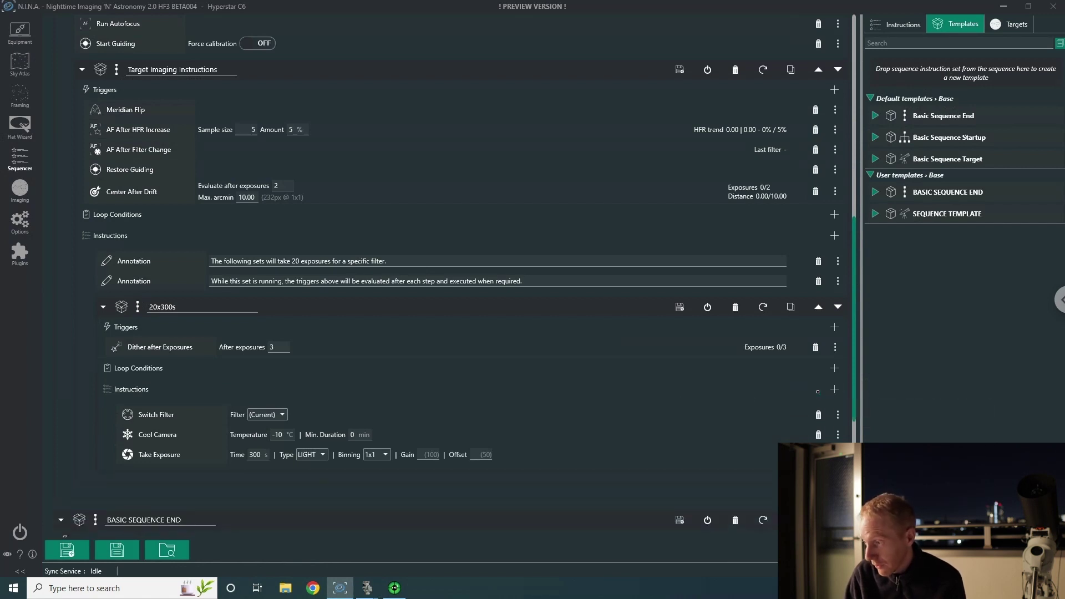
pyautogui.click(891, 26)
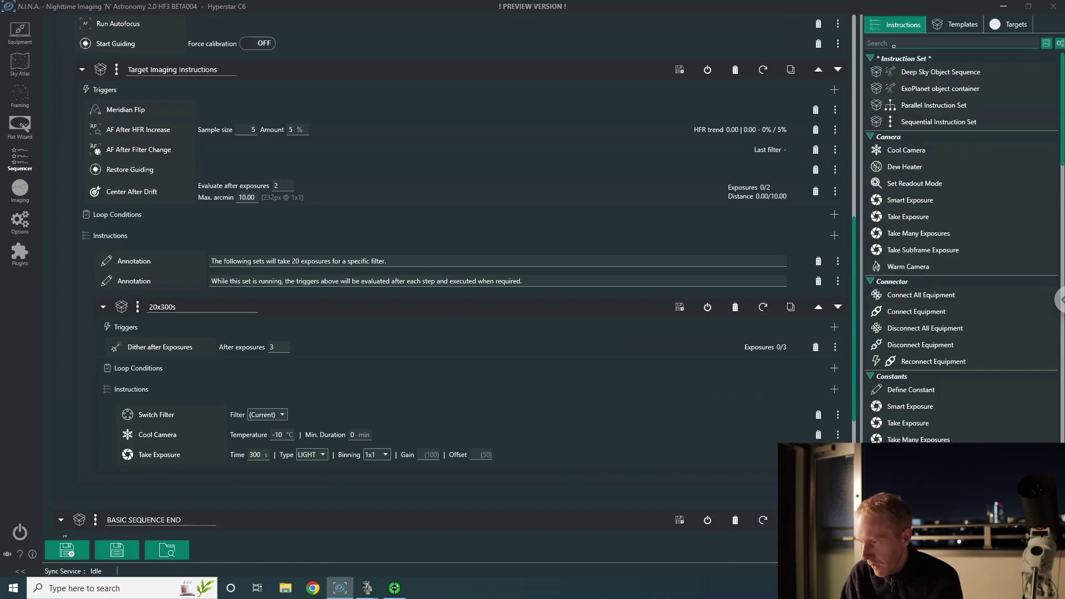
pyautogui.click(894, 45)
pyautogui.write('loop')
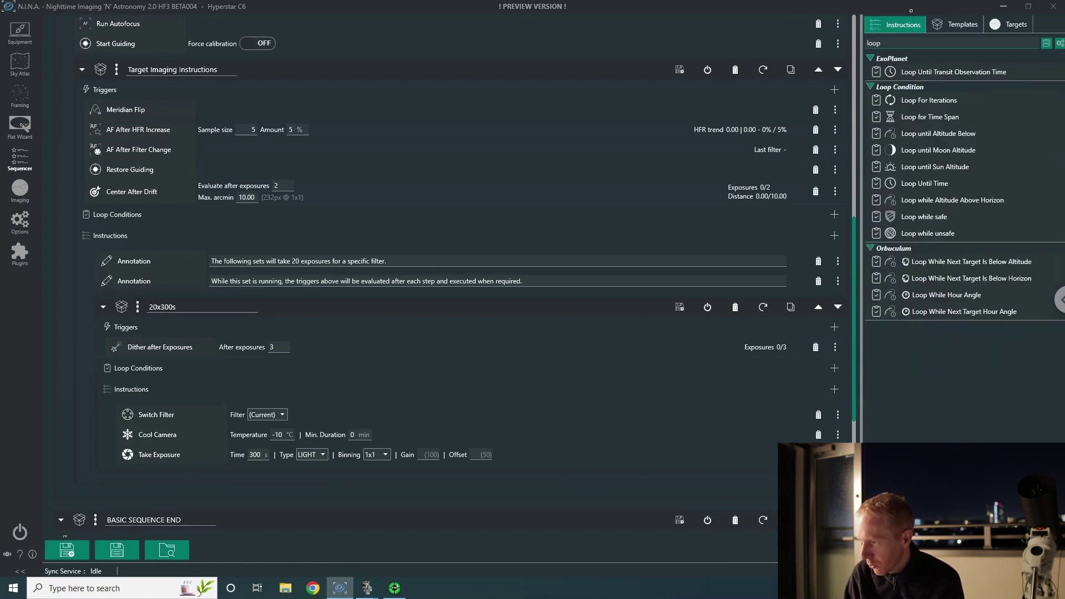
pyautogui.moveTo(881, 183); pyautogui.dragTo(354, 375)
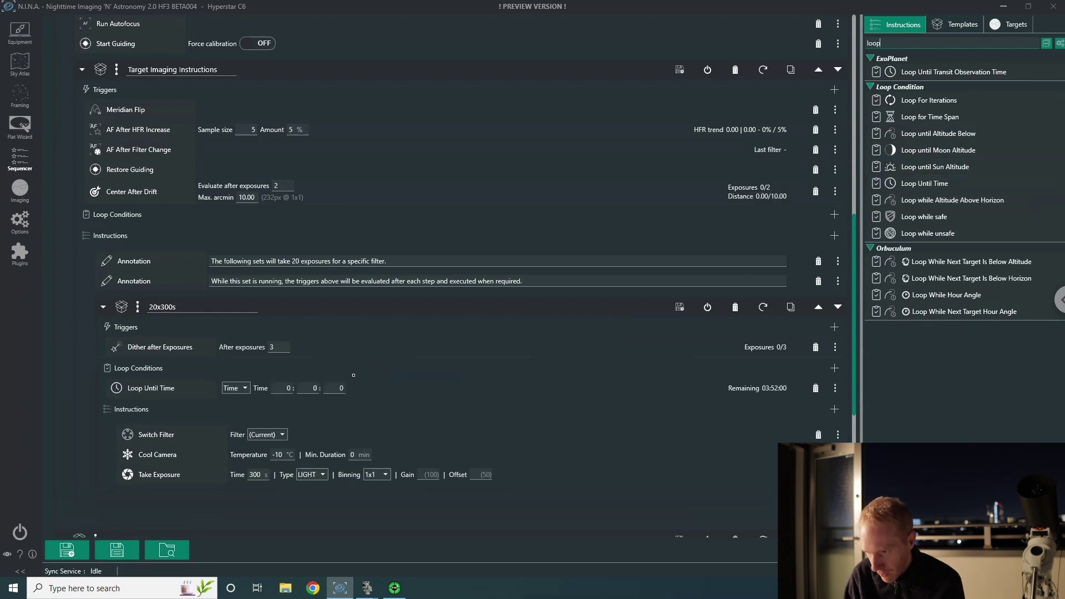
pyautogui.click(244, 388)
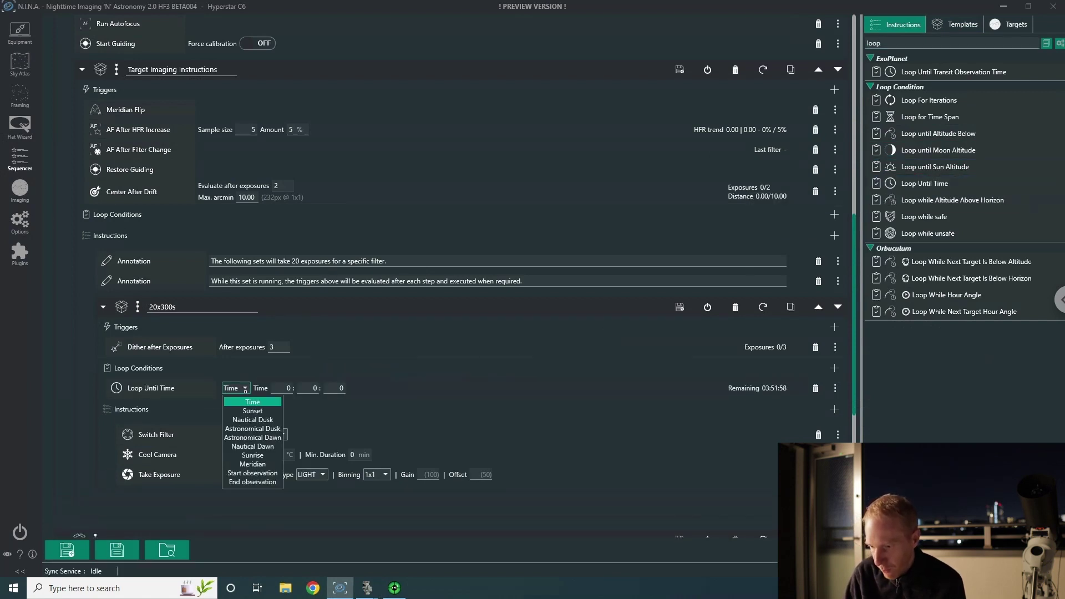
pyautogui.click(254, 437)
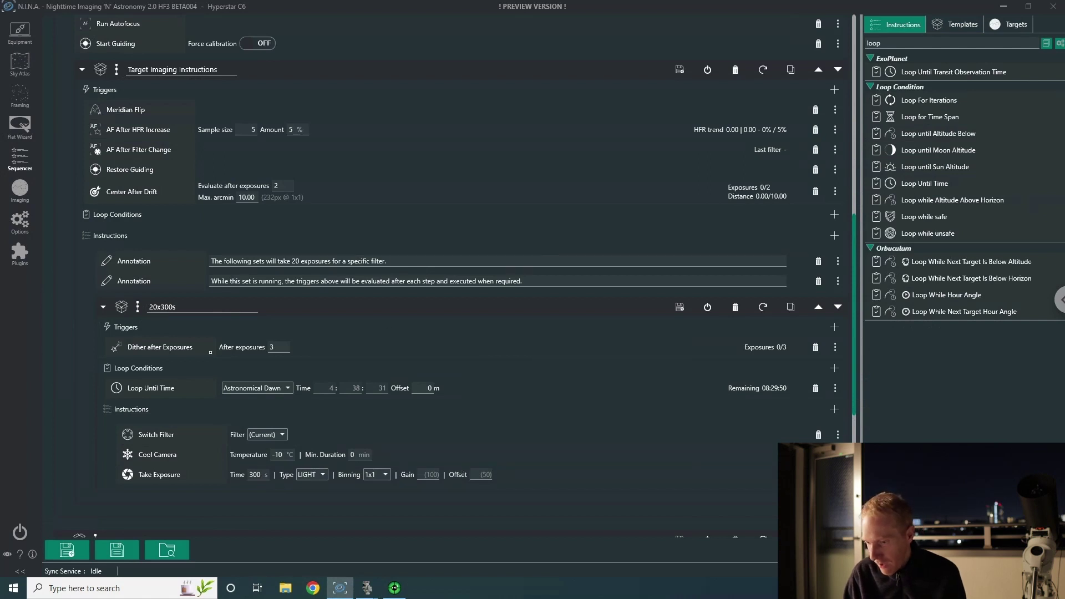
# Set the Dither after Exposures trigger of the 20x300s set to 2 exposures
pyautogui.click(272, 346)
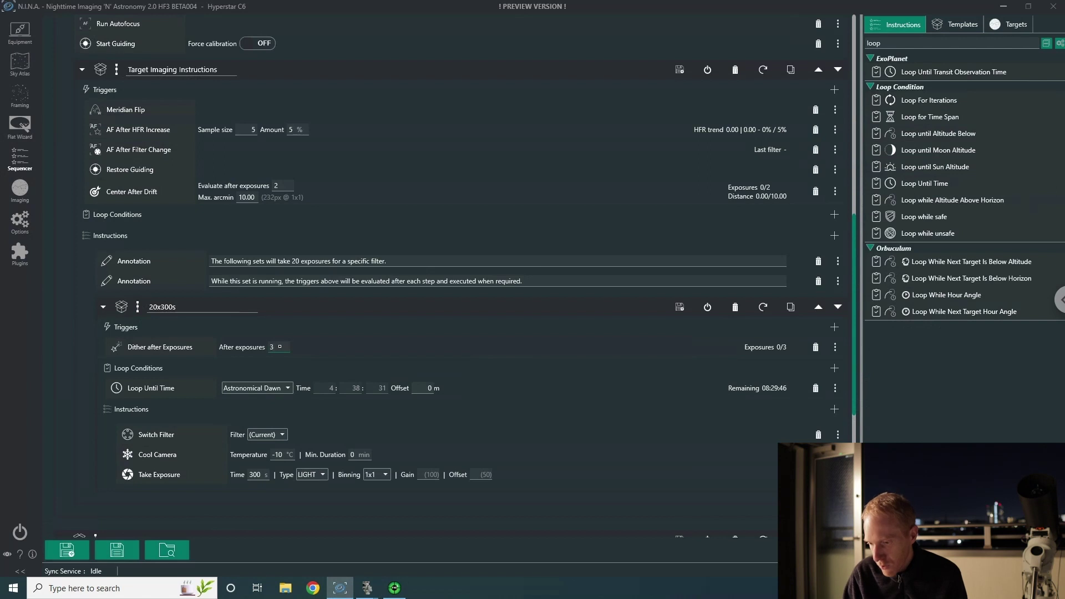
pyautogui.press('BackSpace')
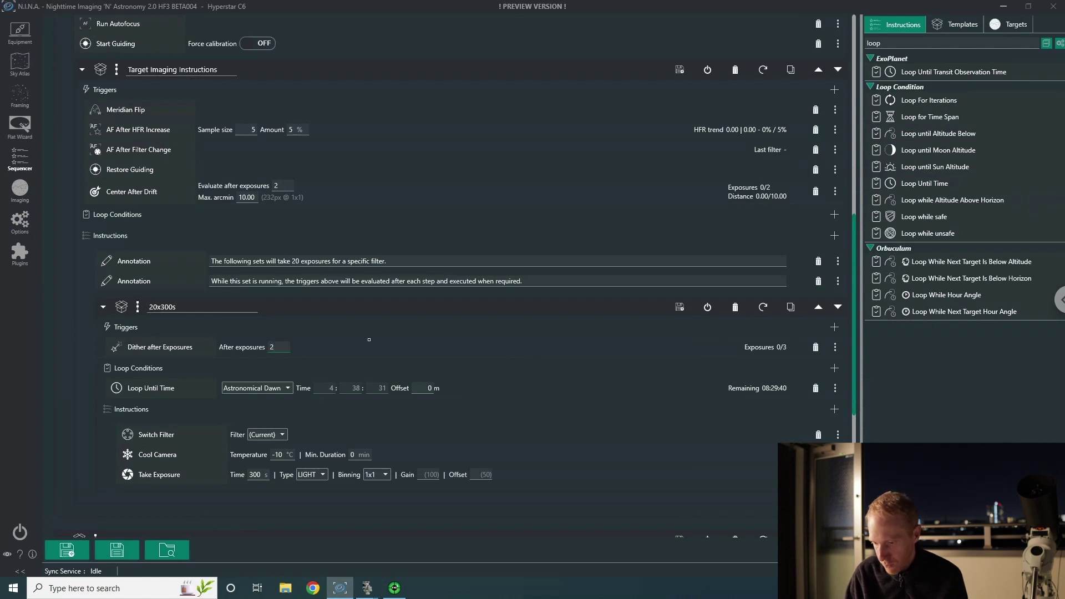
pyautogui.scroll(-10, 369, 339)
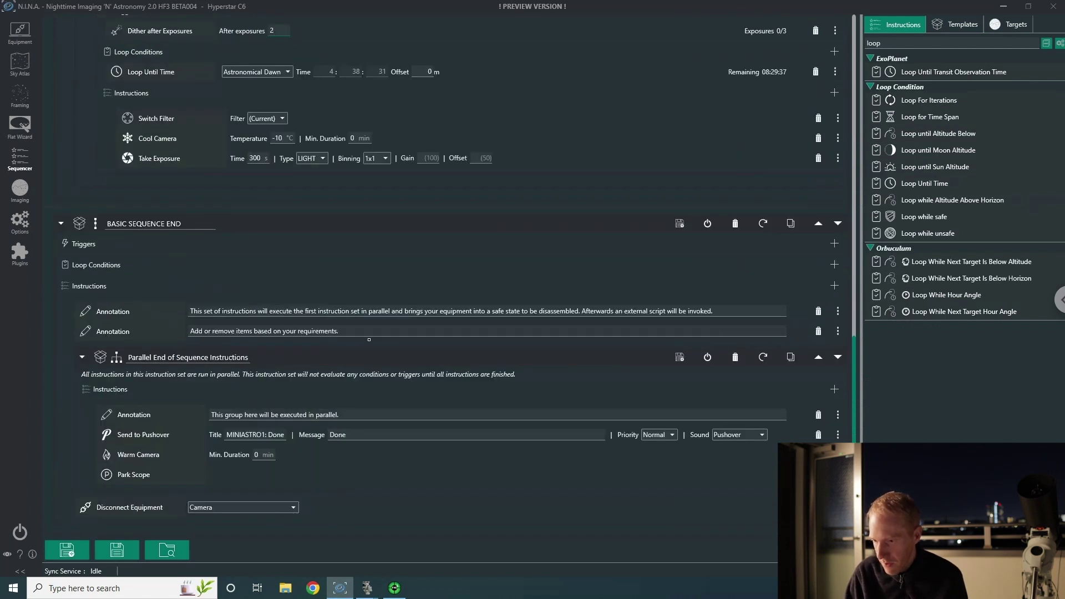
# Add a Wait until Above horizon instruction before Send to Pushover in the IC 1805 instructions, with an offset of 5°
pyautogui.scroll(13, 369, 339)
pyautogui.scroll(5, 368, 339)
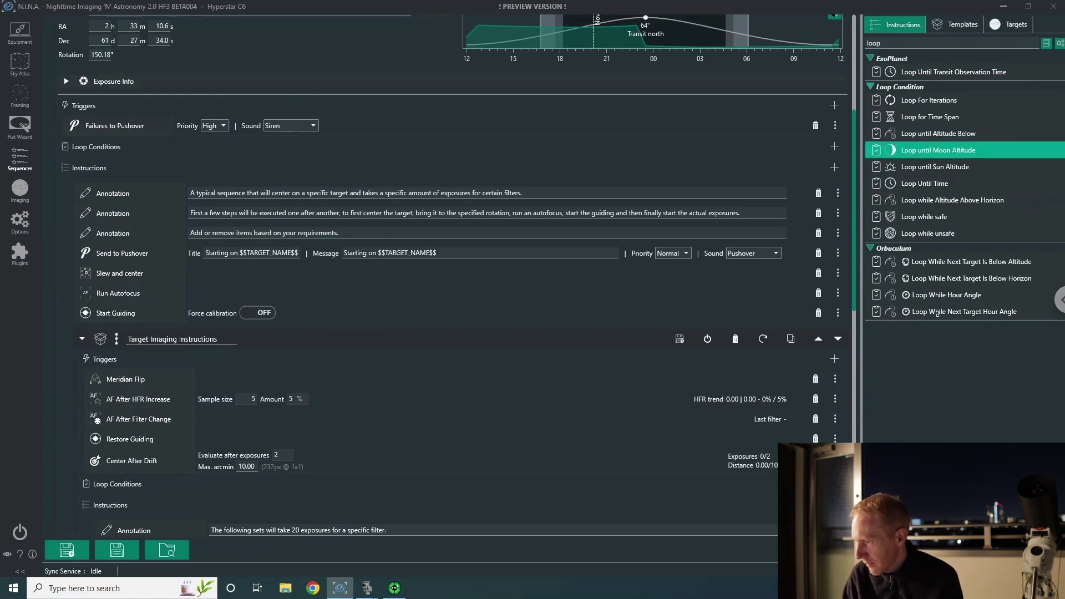
pyautogui.doubleClick(873, 43)
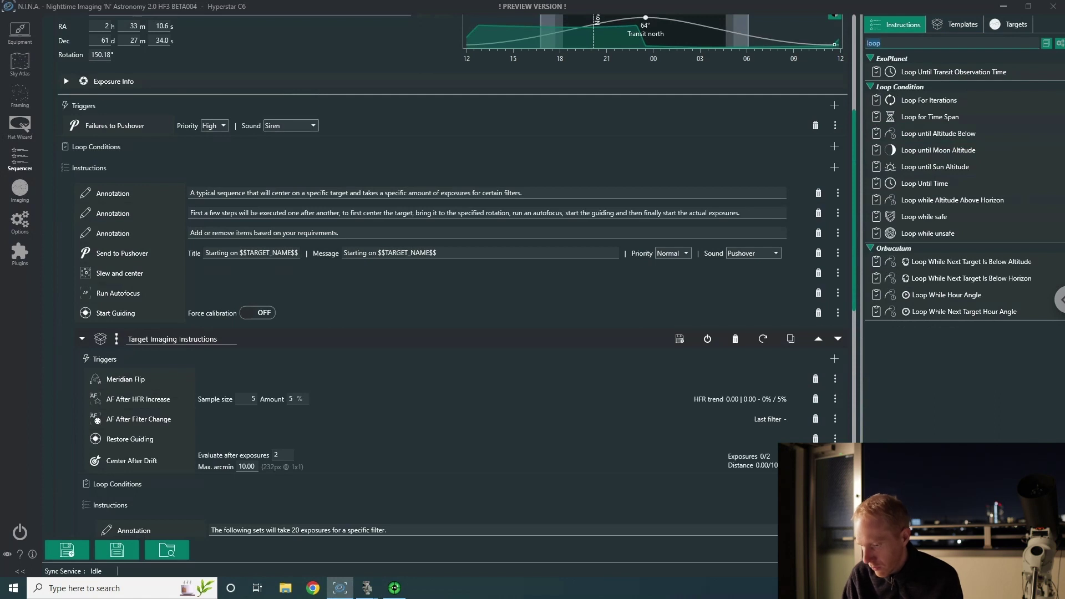
pyautogui.write('wait')
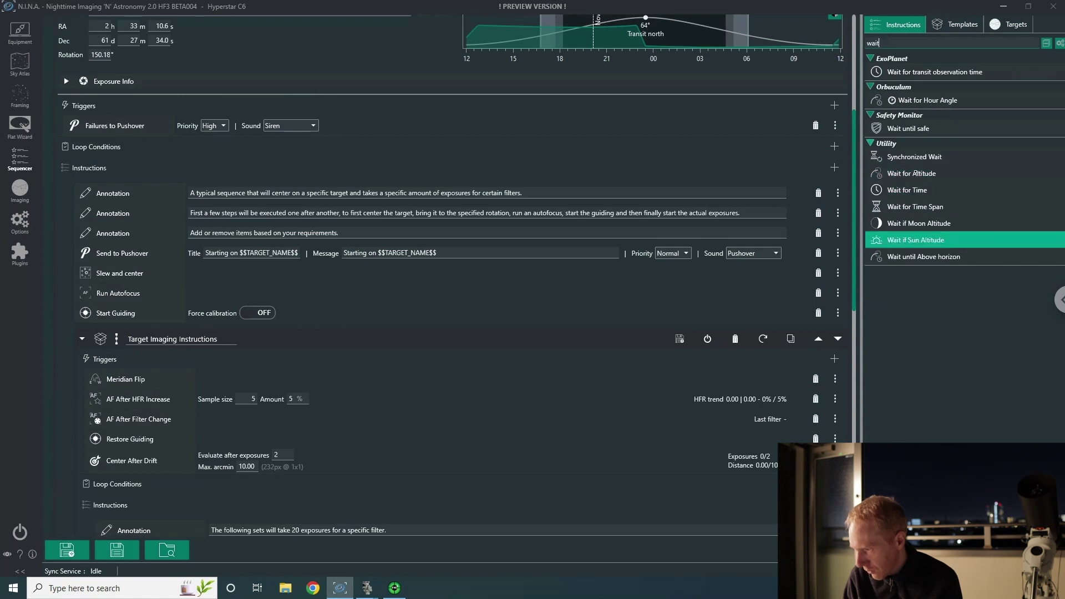
pyautogui.moveTo(899, 173); pyautogui.dragTo(901, 183)
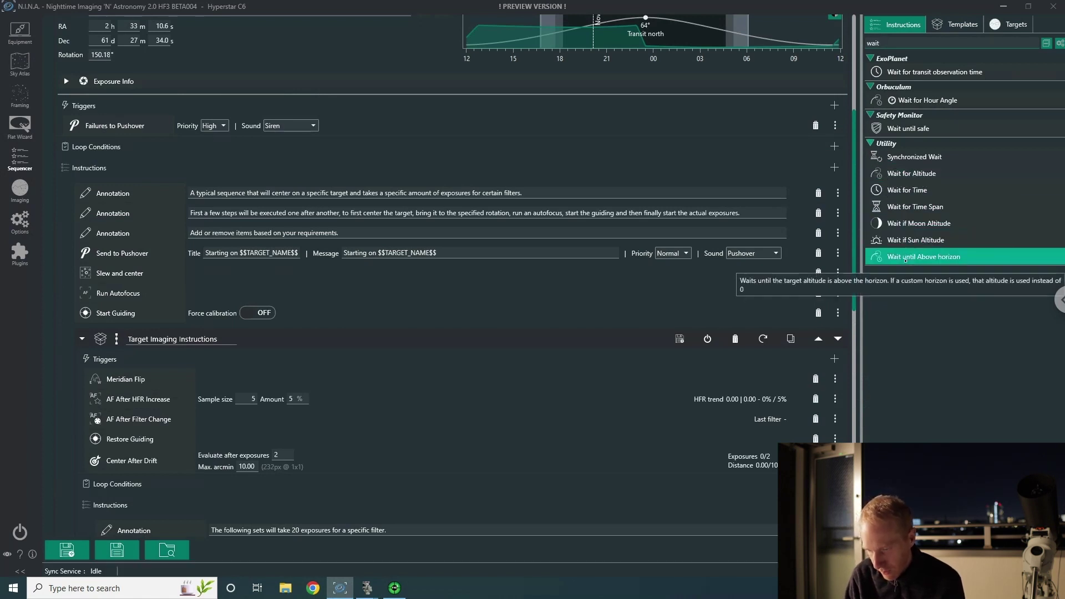
pyautogui.moveTo(905, 259)
pyautogui.mouseDown()
pyautogui.moveTo(452, 281)
pyautogui.moveTo(277, 231)
pyautogui.moveTo(254, 251)
pyautogui.mouseUp()
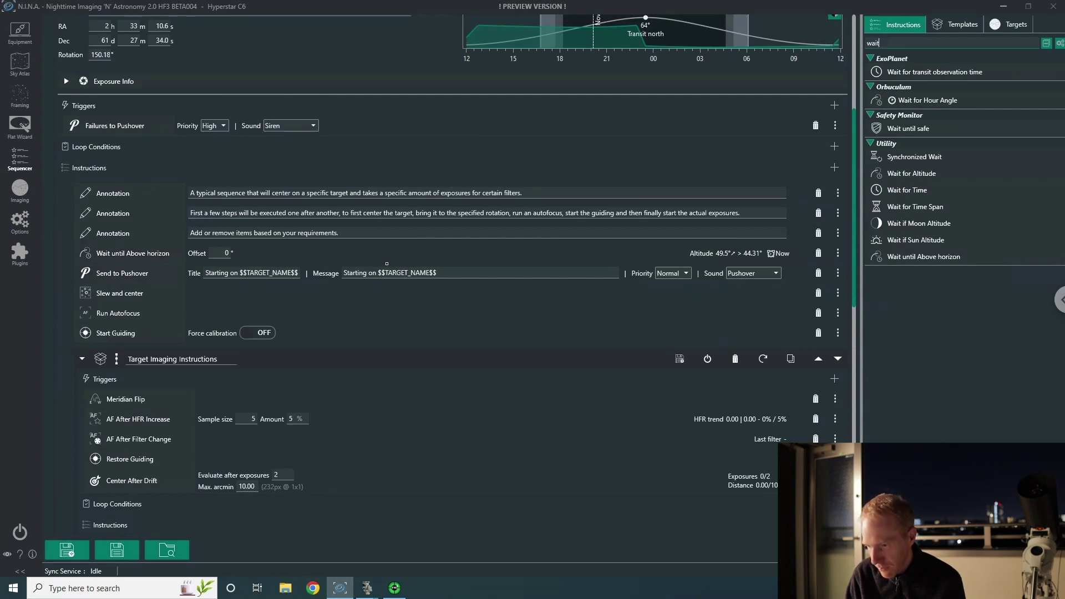
pyautogui.click(239, 255)
pyautogui.write('5')
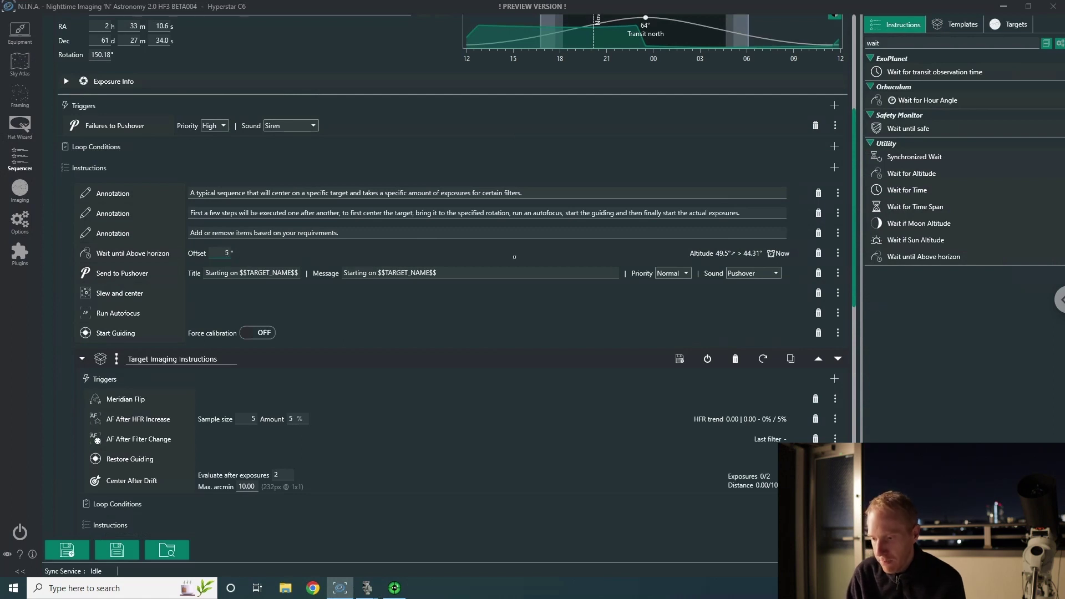
pyautogui.click(362, 233)
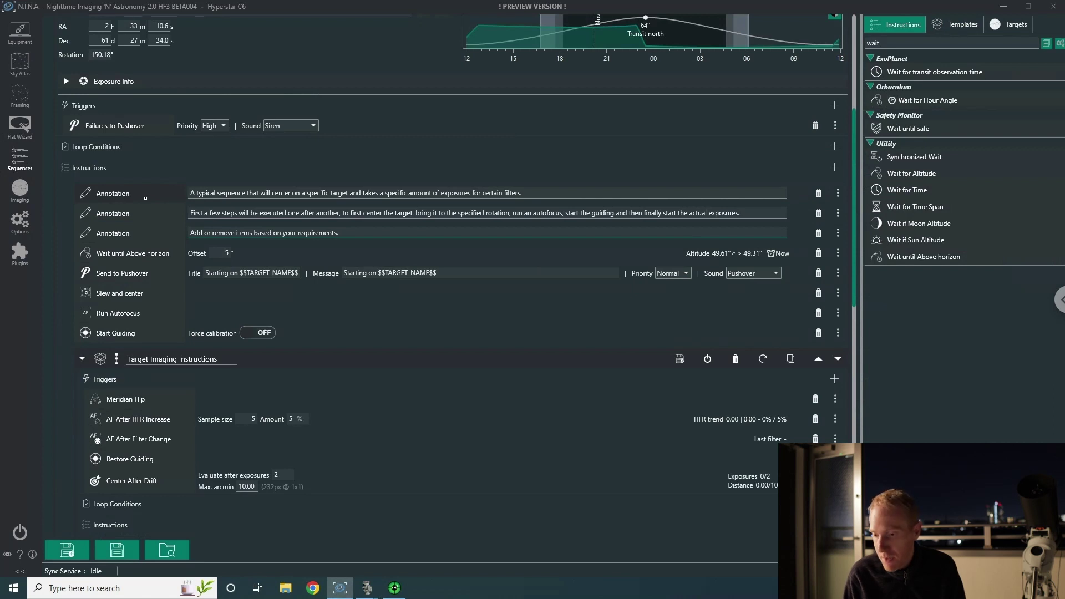
# Look over the IC 1805 target instructions, and check the available Star Detector choices in the imaging options without changing the selection
pyautogui.scroll(-5, 145, 198)
pyautogui.scroll(5, 113, 333)
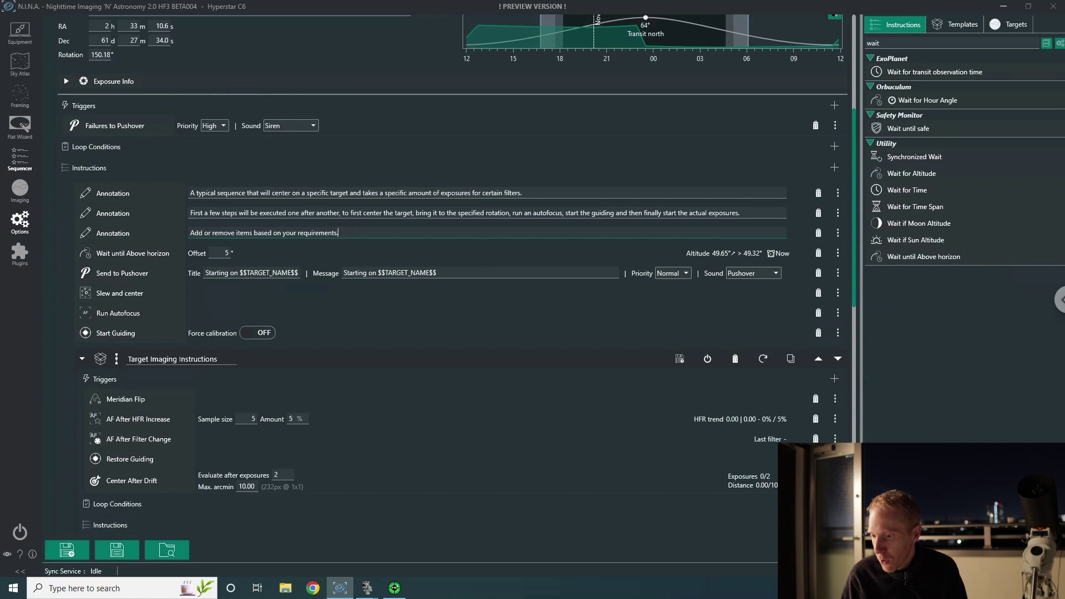
pyautogui.click(20, 220)
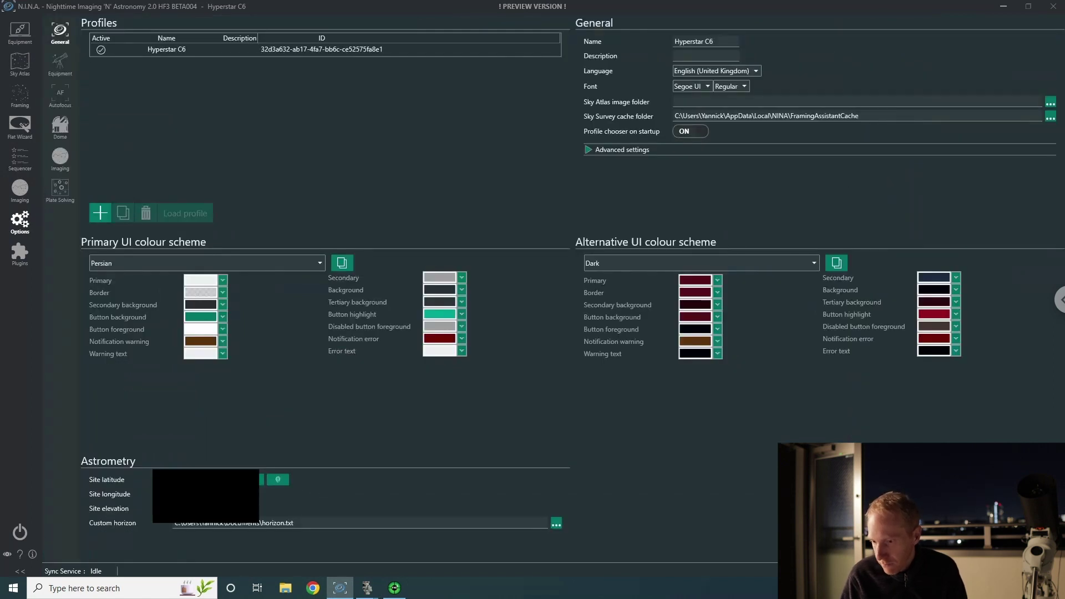
pyautogui.click(60, 158)
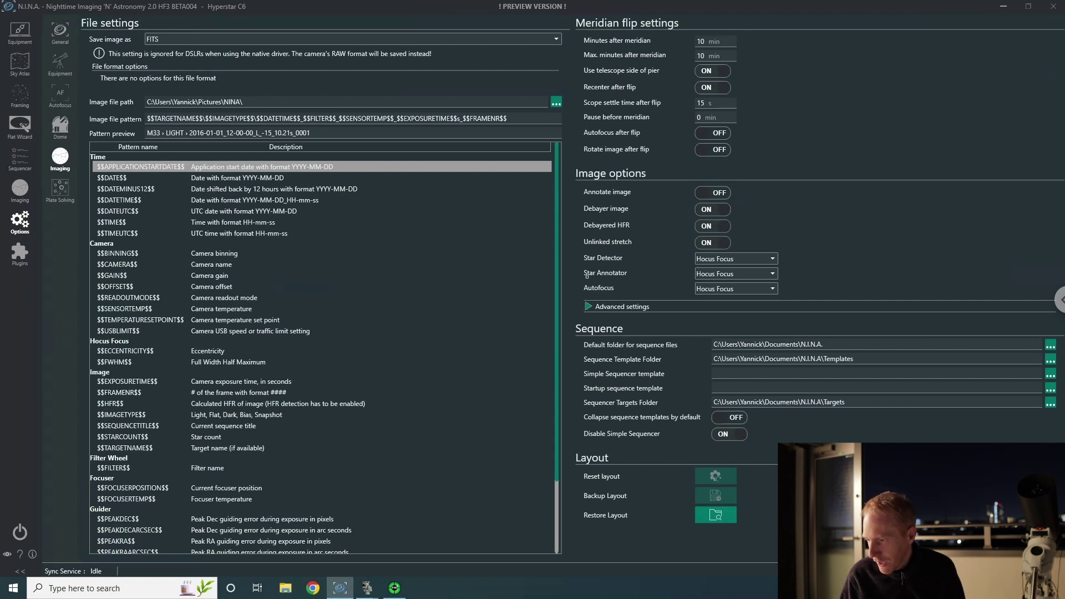
pyautogui.click(773, 258)
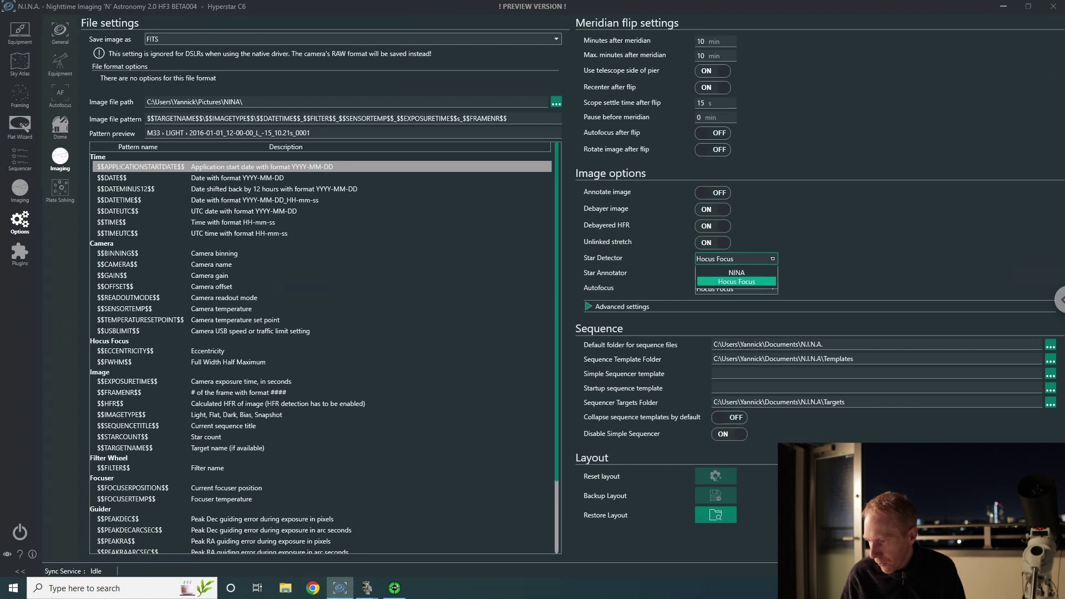
pyautogui.click(772, 259)
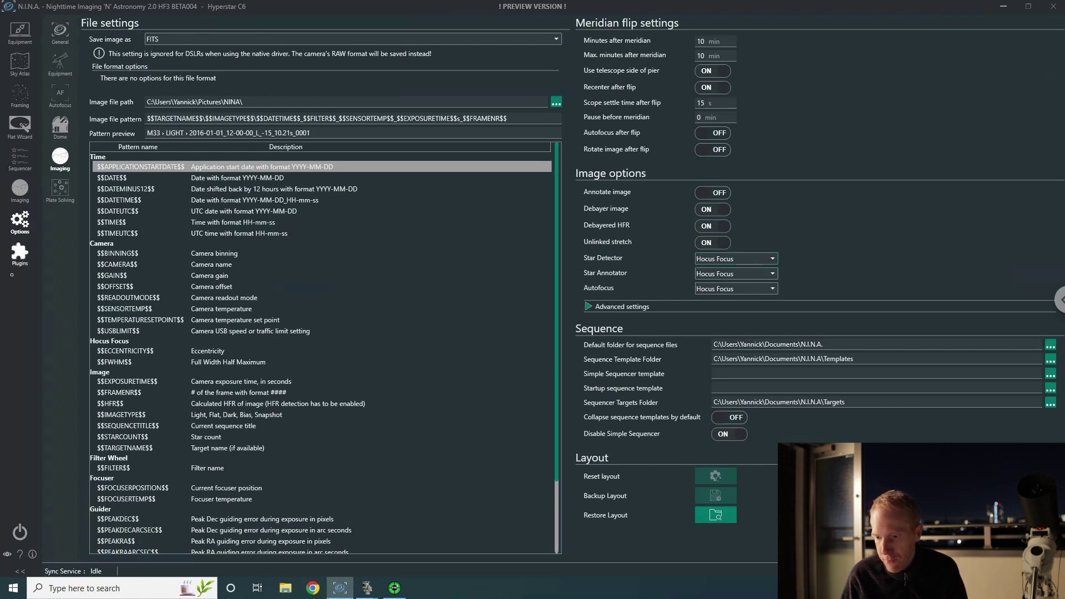
# Examine the options and description of the installed Hocus Focus plugin, and return to the imaging options
pyautogui.click(20, 254)
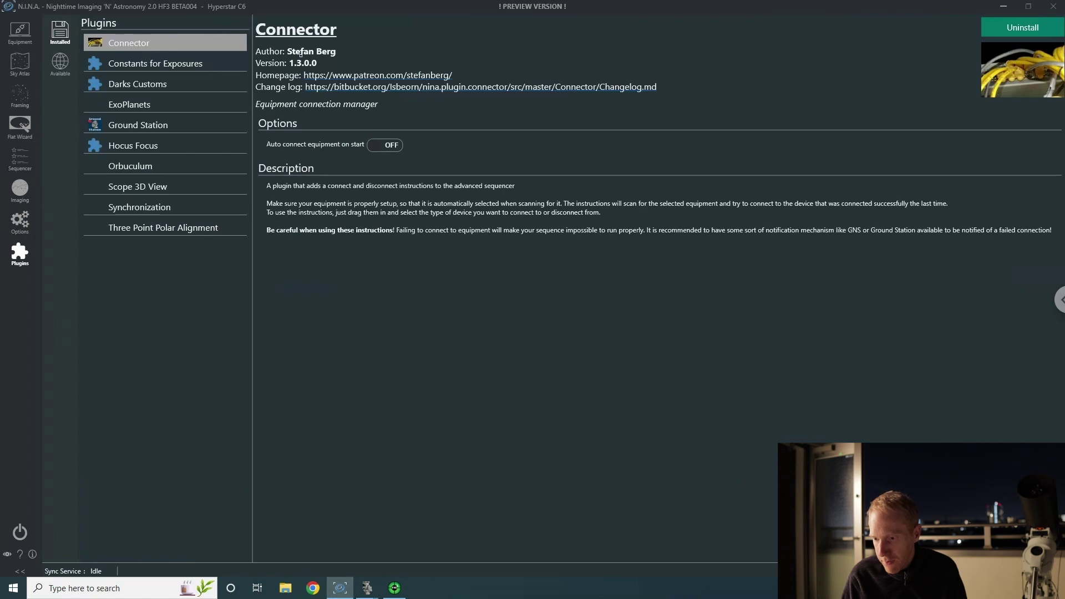
pyautogui.click(133, 148)
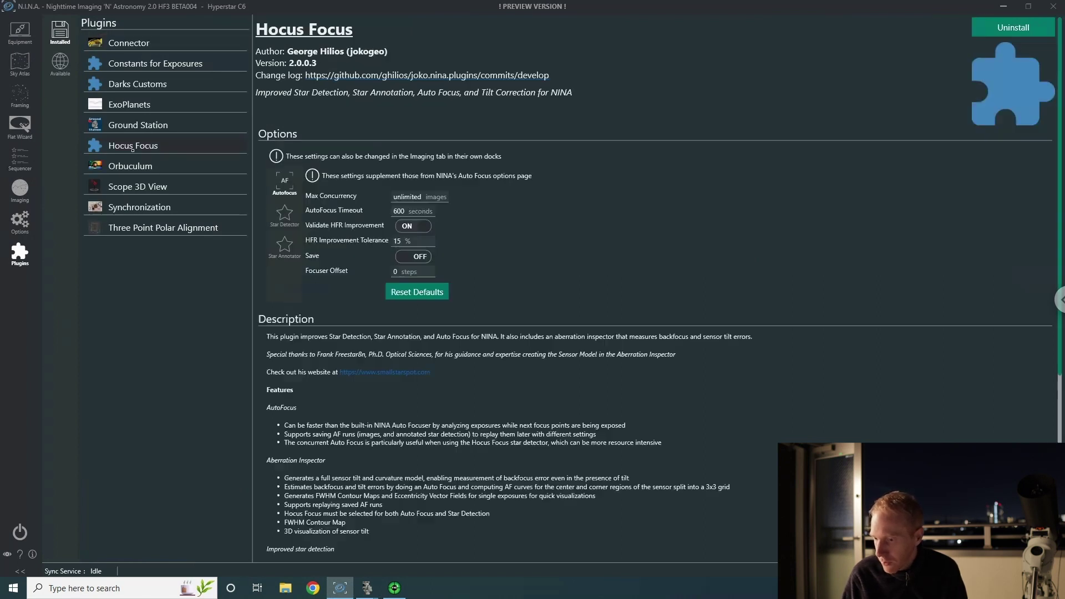
pyautogui.click(19, 220)
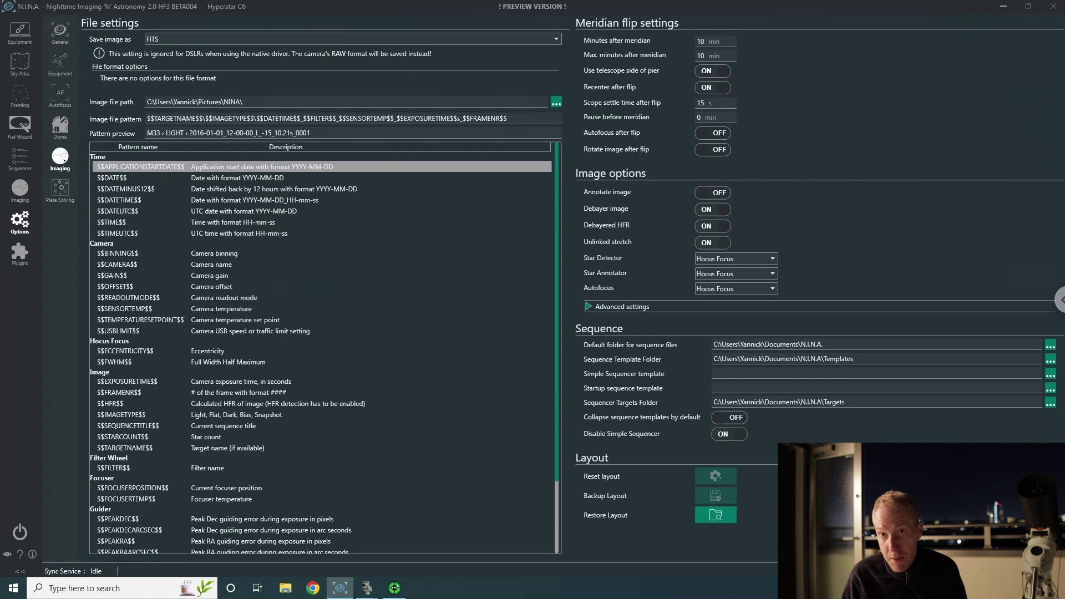